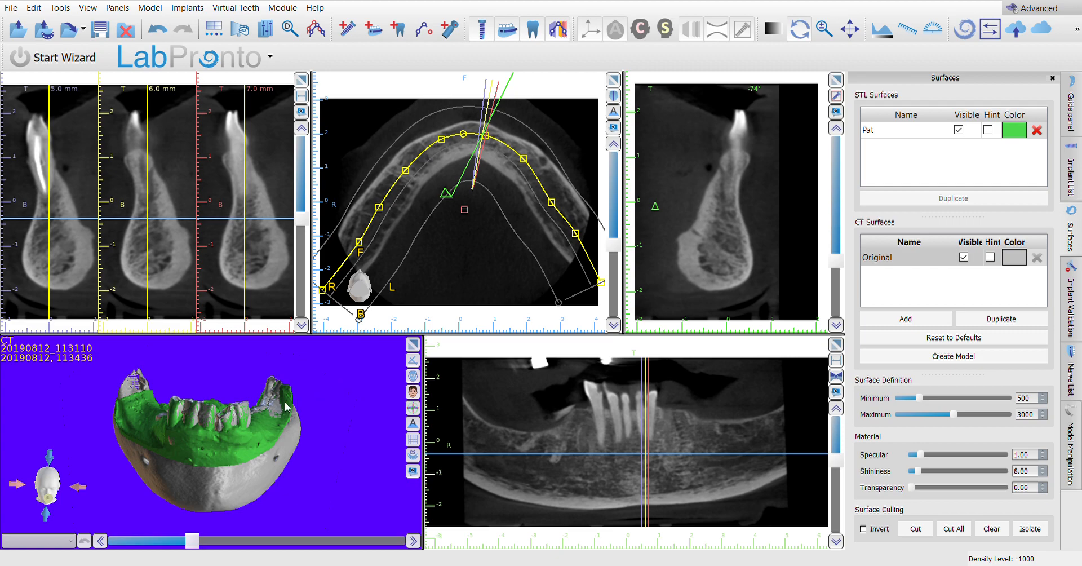
- Widen the cross-section pane and magnify the oblique and axial views while inspecting the jaw model from the front
left_click_drag(194, 370, 191, 530)
left_click_drag(351, 468, 319, 482)
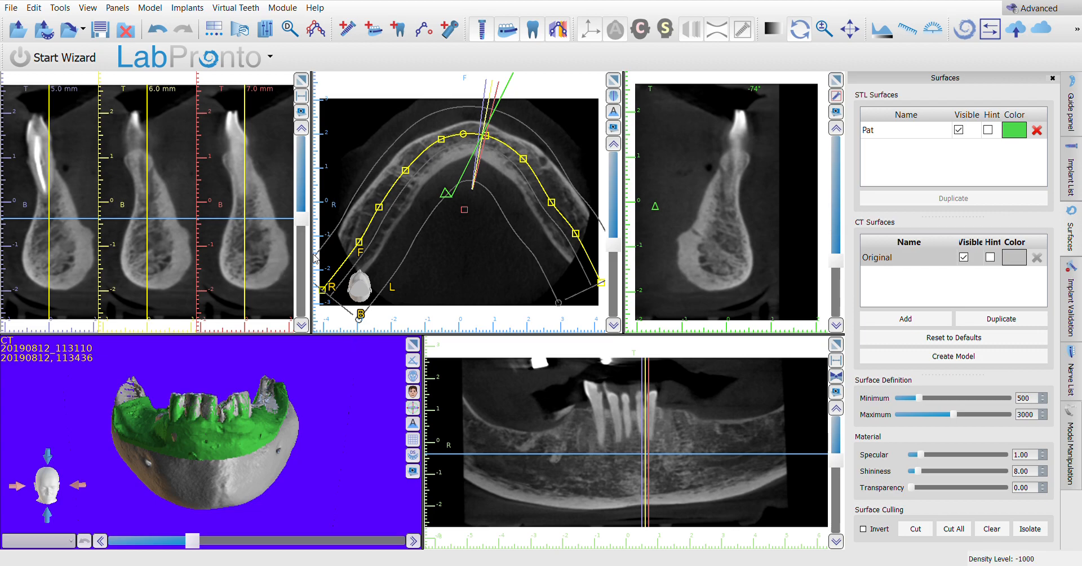
left_click_drag(311, 261, 362, 261)
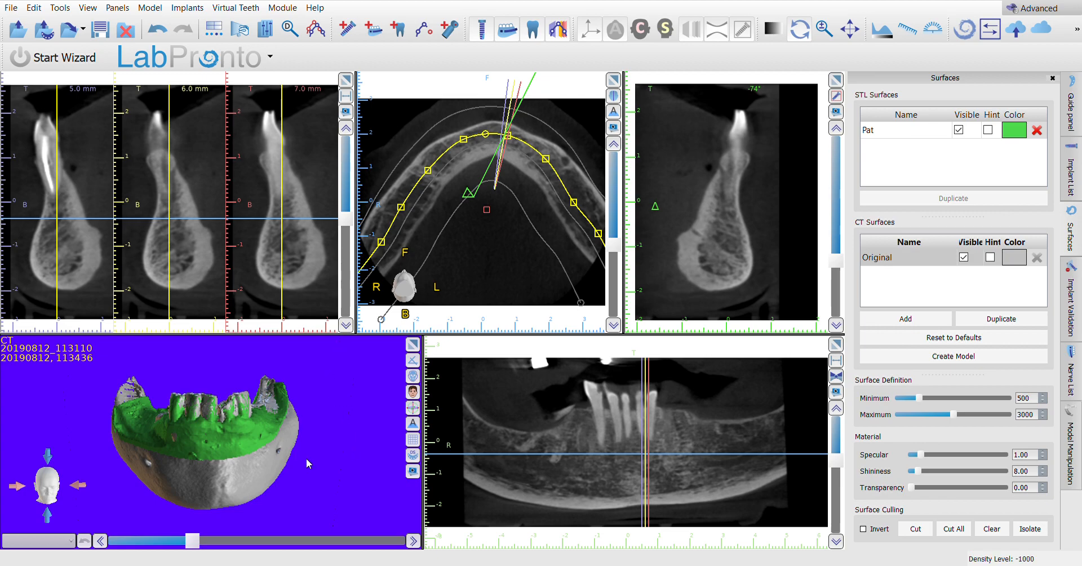
left_click_drag(129, 494, 151, 488)
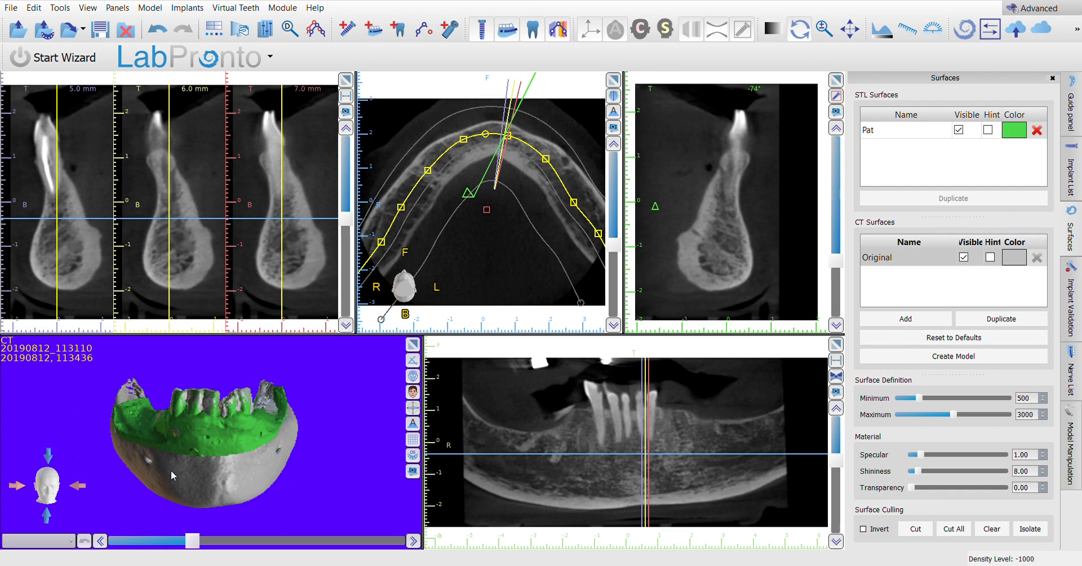
left_click_drag(281, 476, 269, 485)
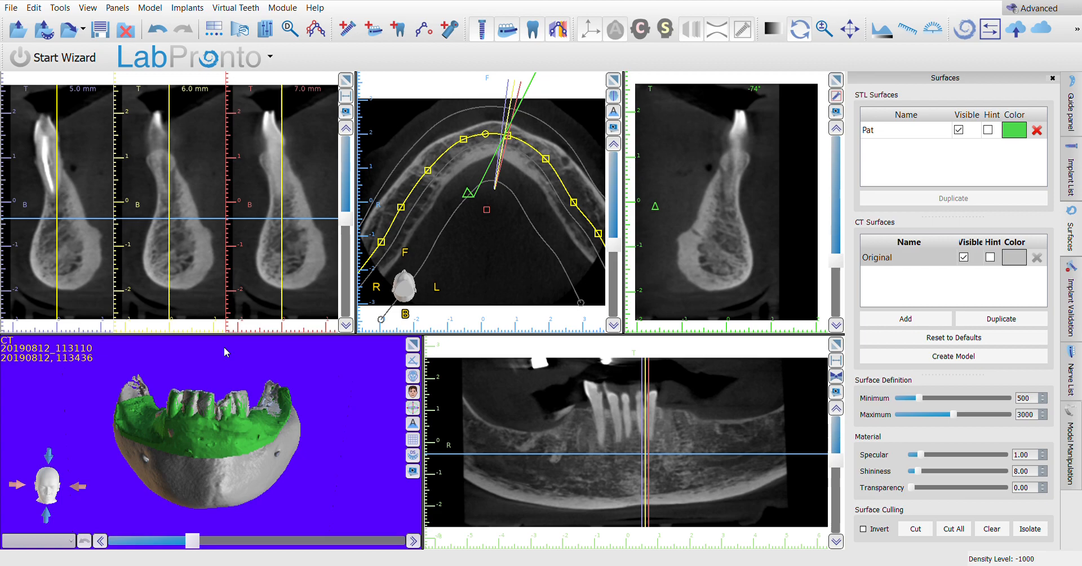
scroll(770, 276, "up", 3)
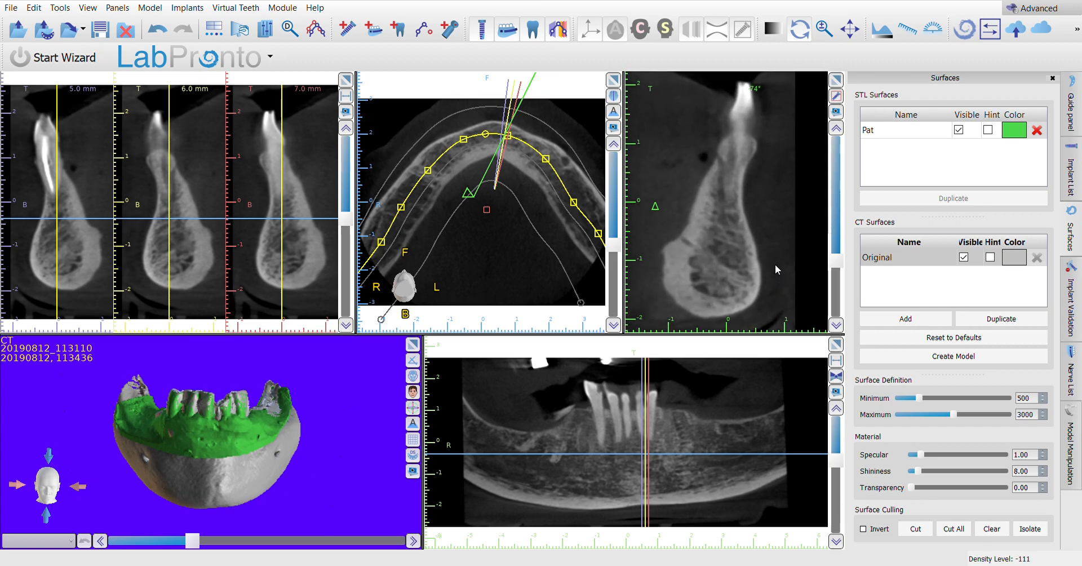
scroll(491, 268, "up", 3)
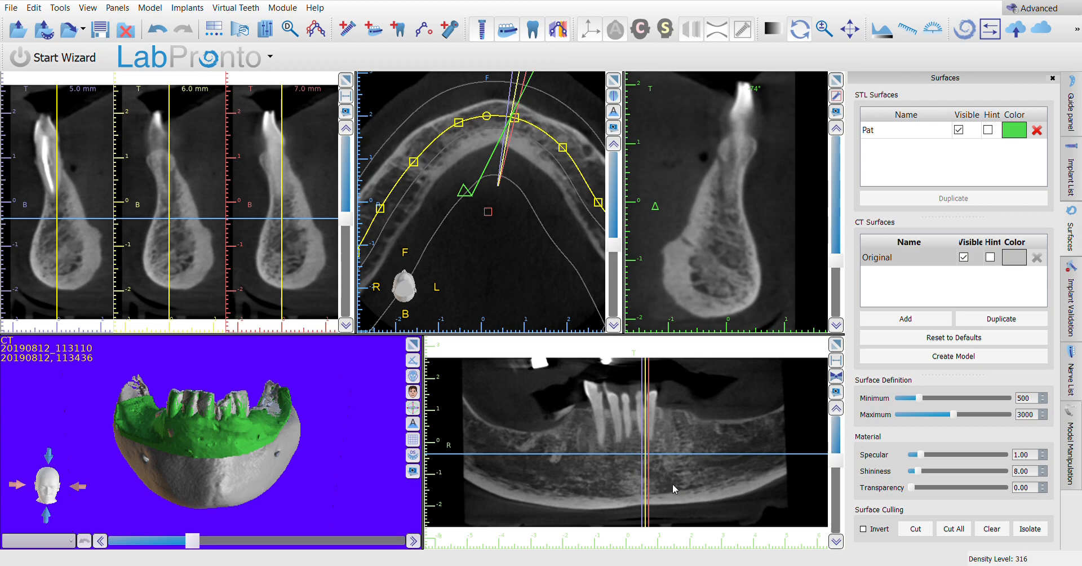
- Locate the left mental foramen on the 3D model and bring the cross-sections to it at 24.0 mm
left_click_drag(293, 467, 241, 469)
scroll(235, 489, "up", 5)
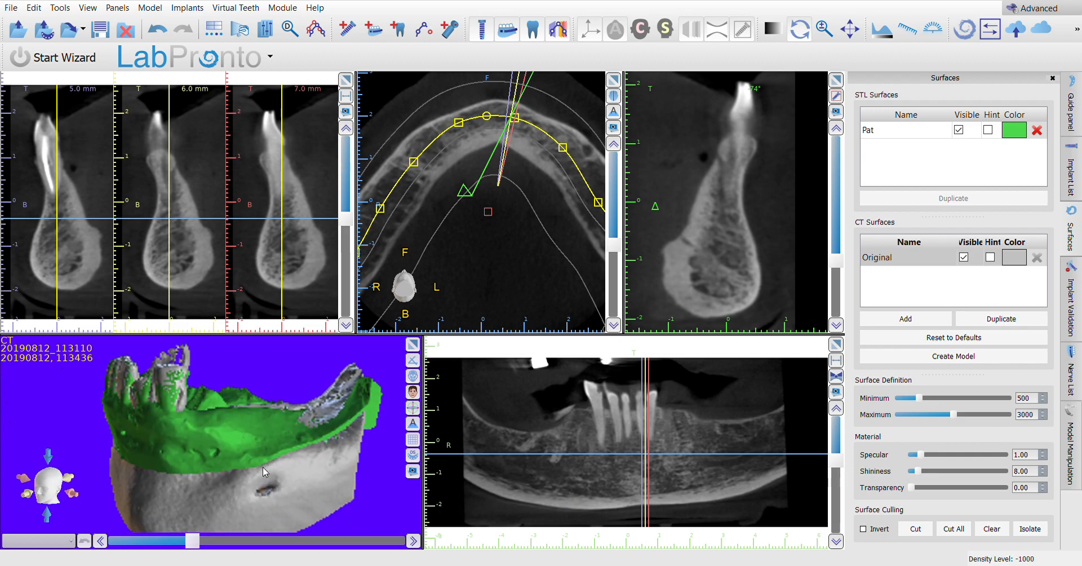
left_click_drag(266, 462, 111, 462)
left_click(705, 463)
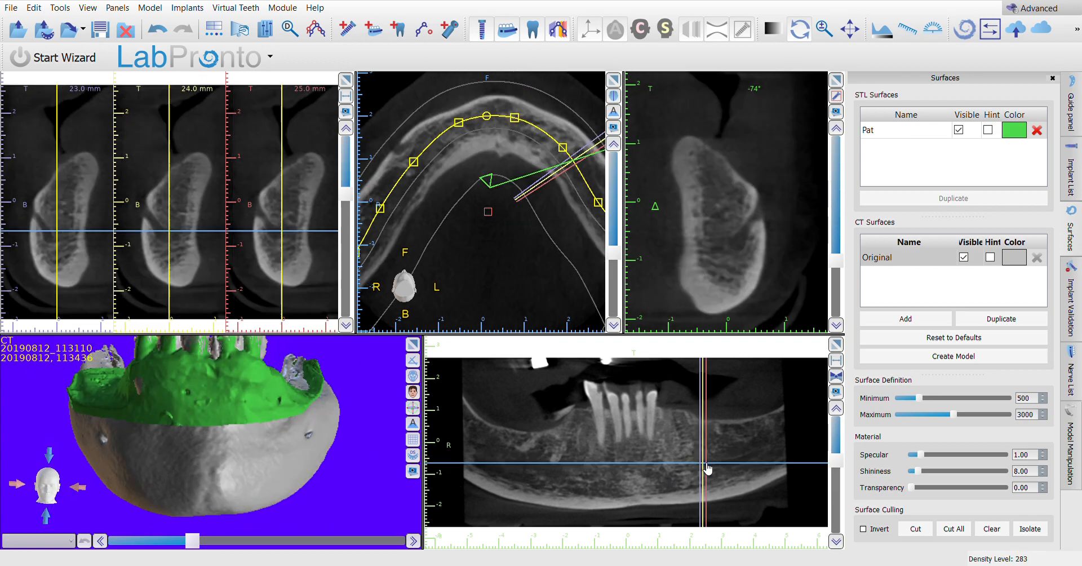
scroll(723, 481, "up", 2)
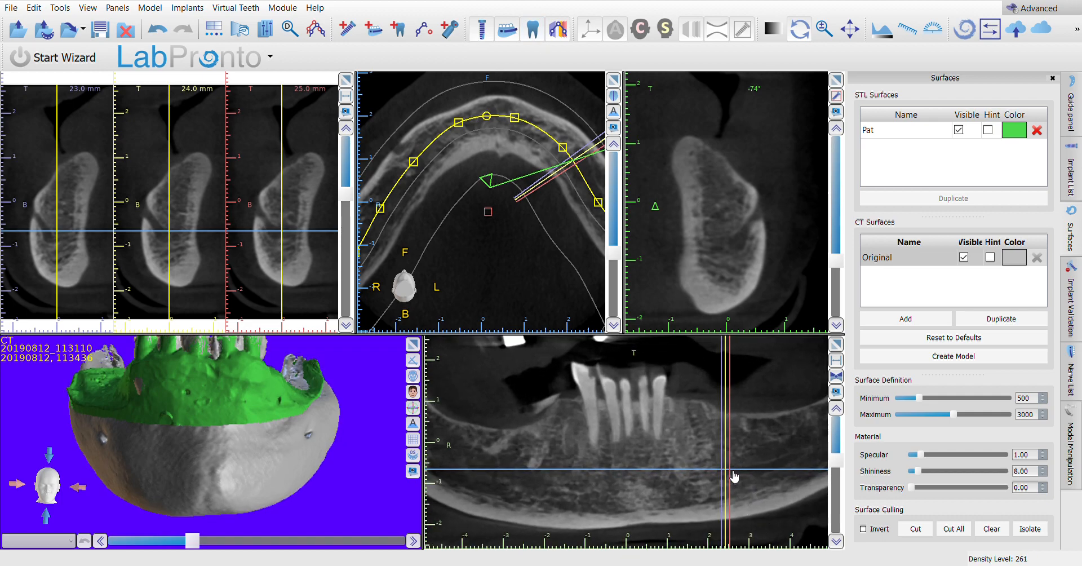
- Adjust the brightness and contrast of the CT slice views, and leave the adjustment tool
left_click(774, 32)
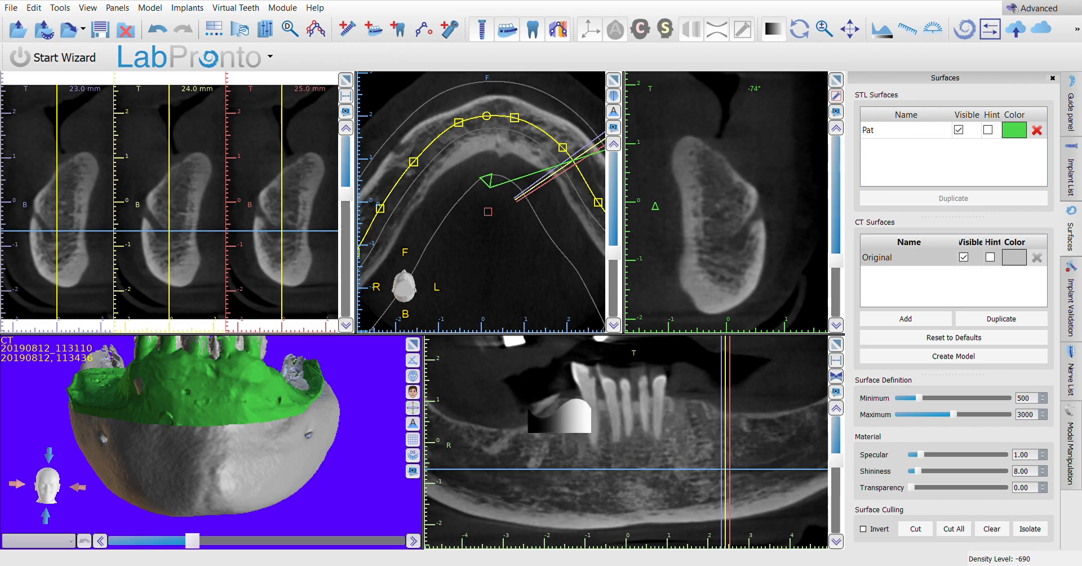
scroll(560, 415, "down", 1)
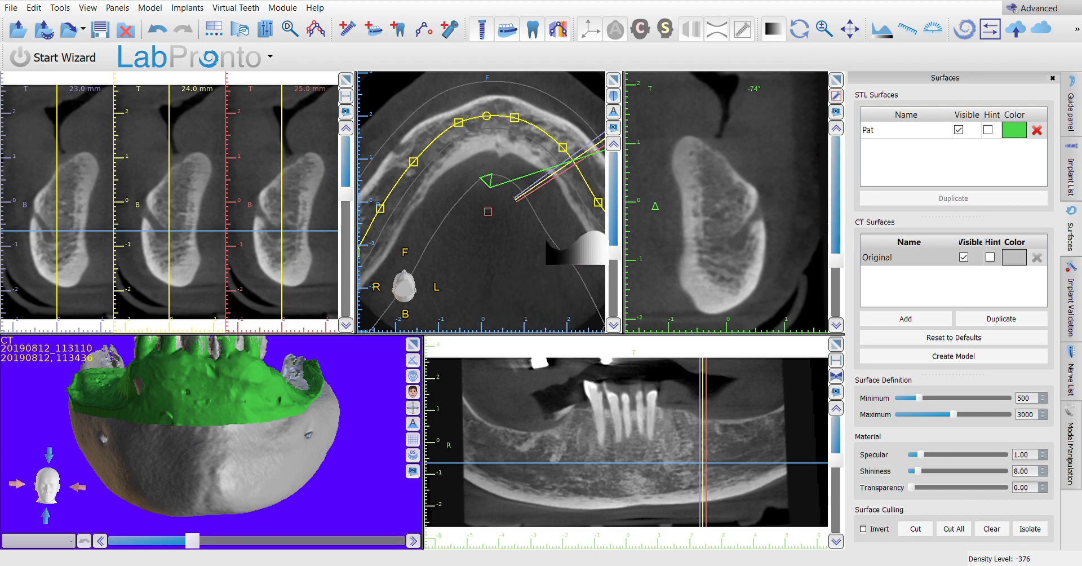
left_click(798, 33)
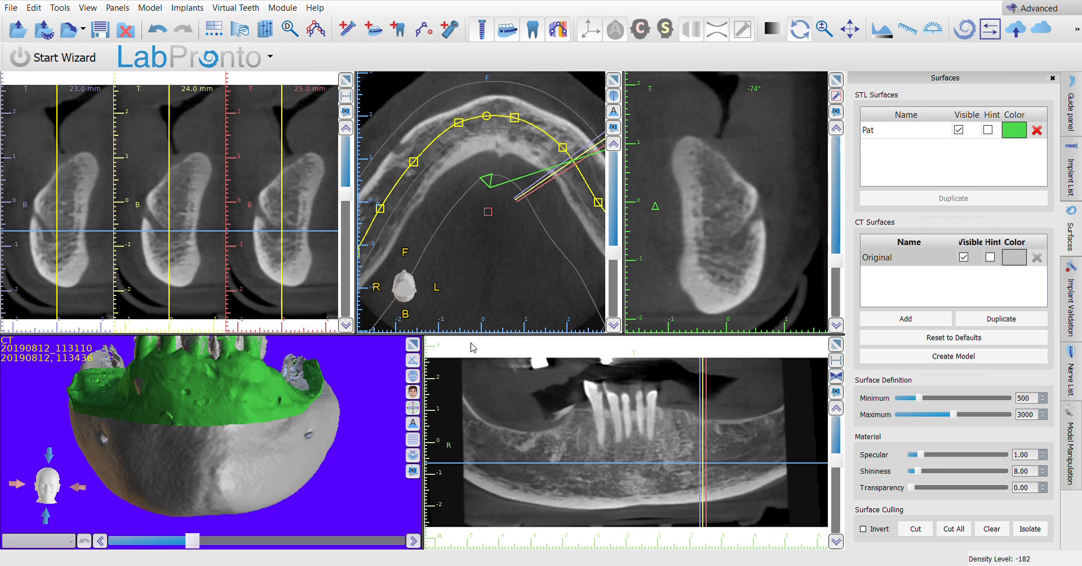
- Add a two-point nerve running from outside the left mental foramen into the bone on the 24.0 mm cross-section, and finish editing it
left_click(712, 476)
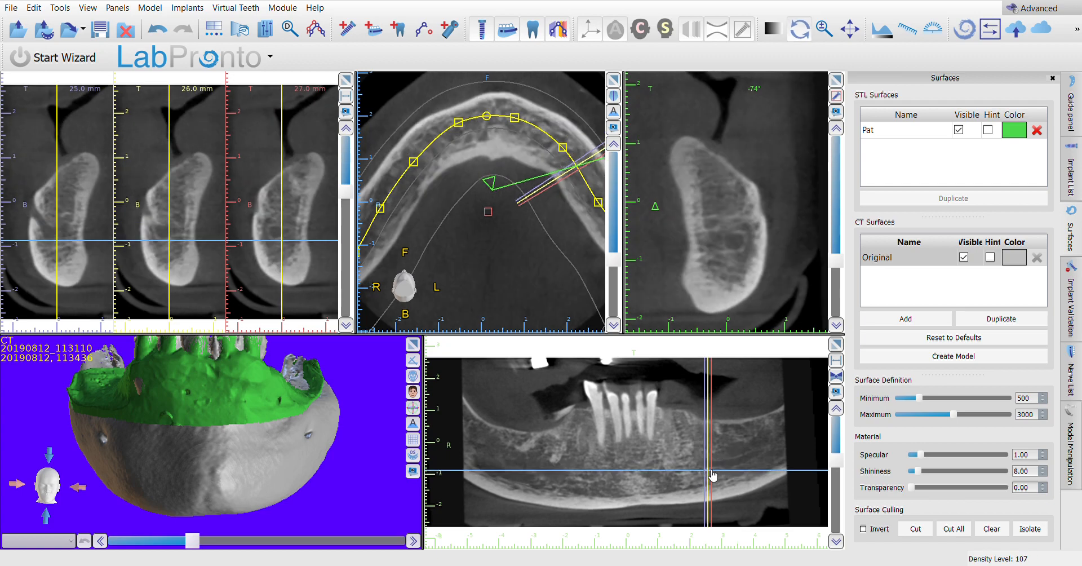
scroll(145, 199, "up", 2)
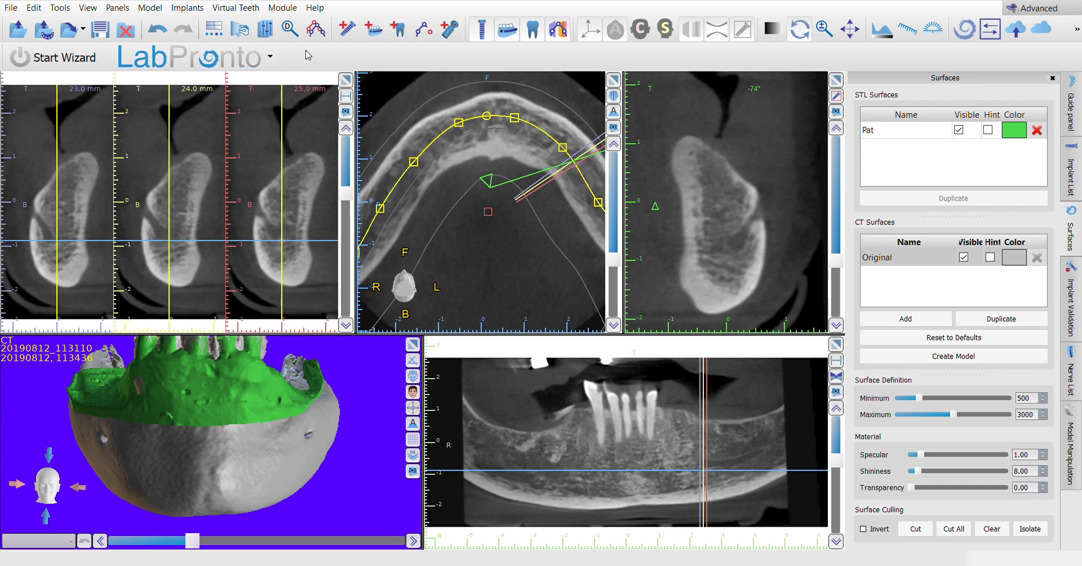
left_click(372, 33)
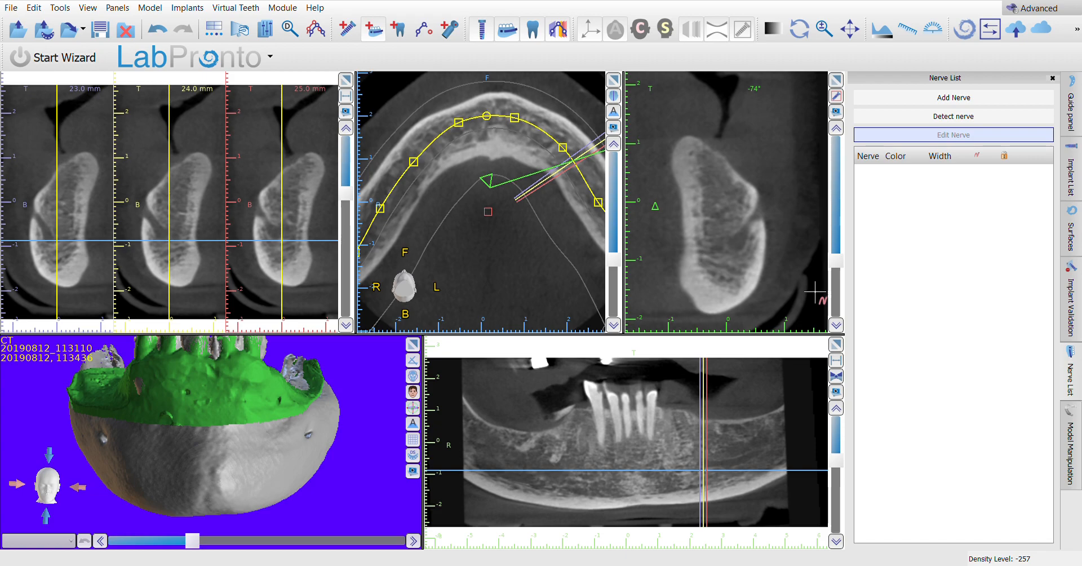
left_click(950, 101)
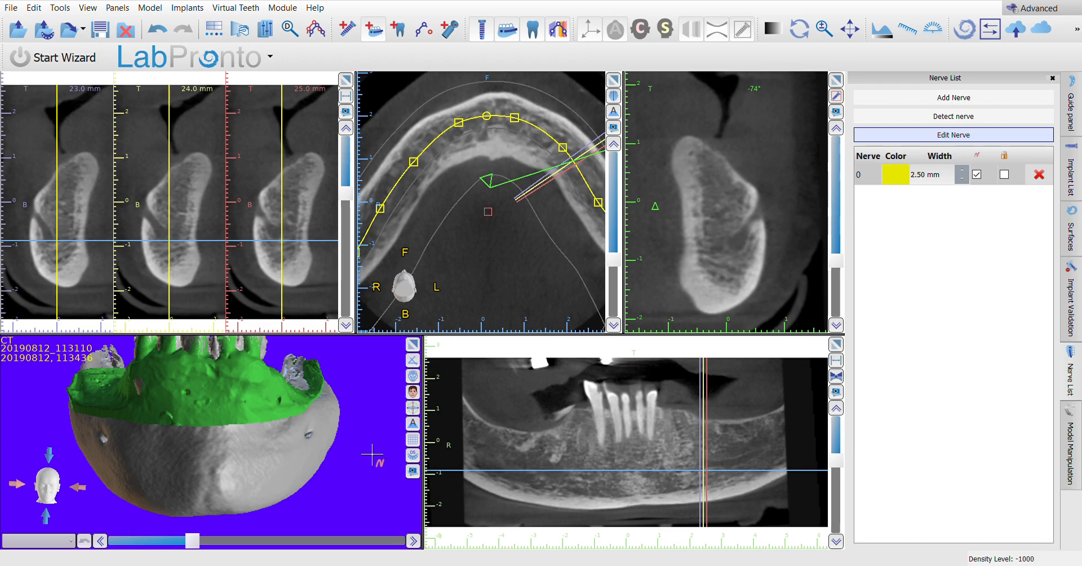
left_click(145, 201)
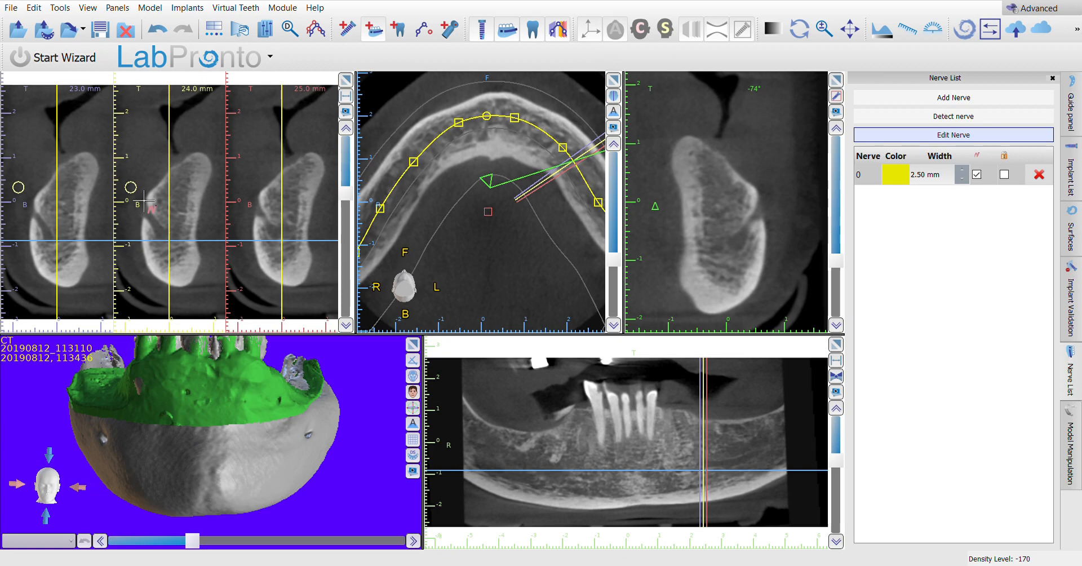
left_click(183, 256)
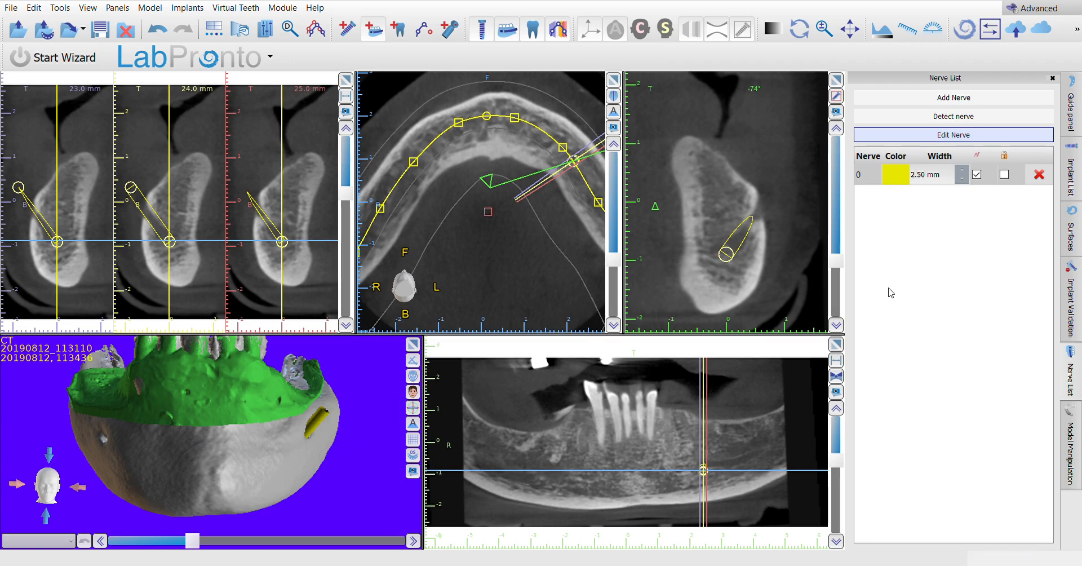
left_click(962, 141)
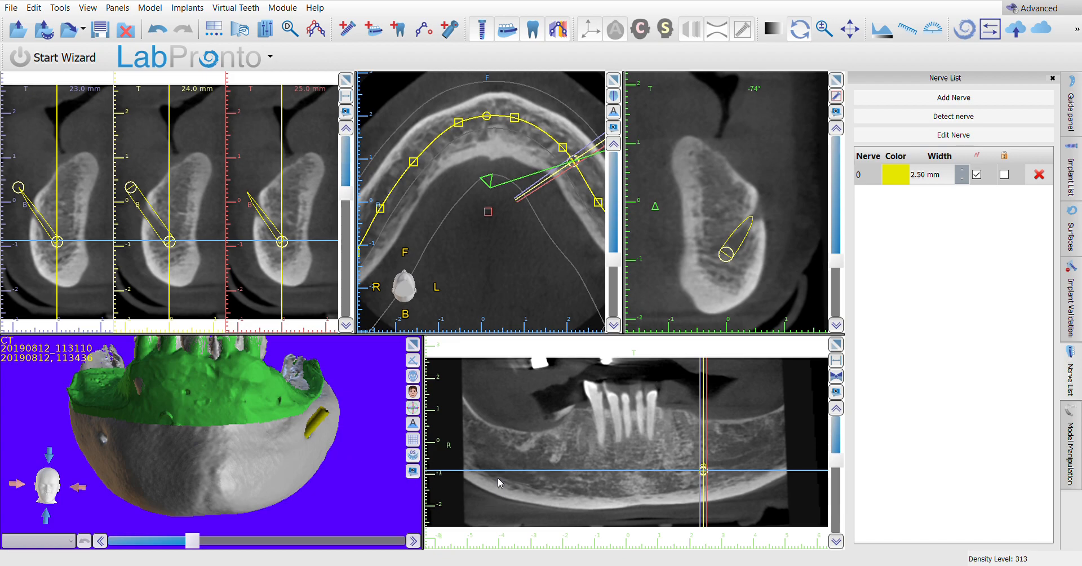
- Add a second two-point nerve through the right mental foramen on the -21.0 mm cross-section and check it against the 3D model
left_click(559, 462)
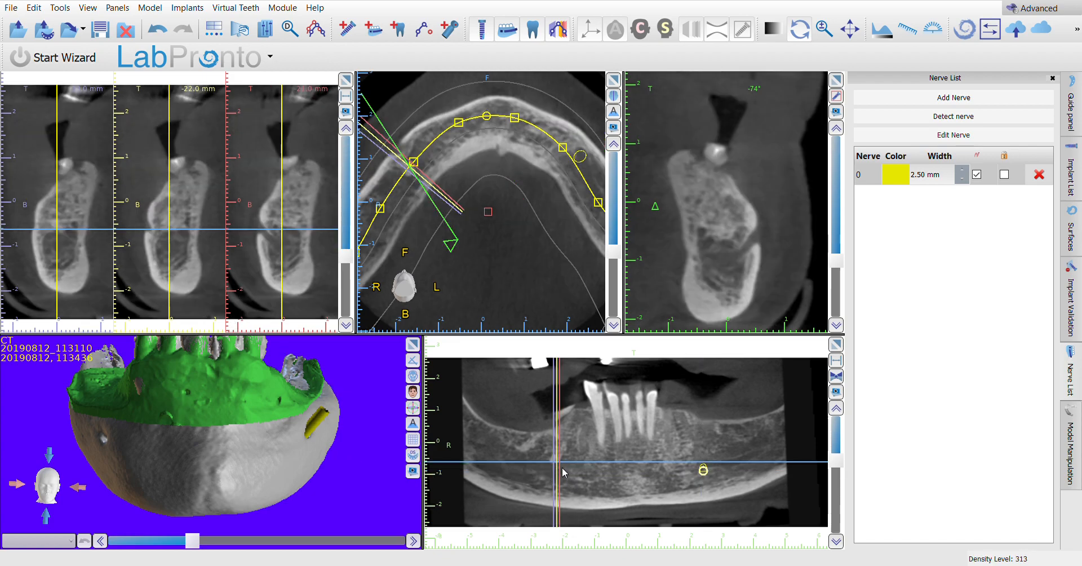
scroll(157, 273, "down", 1)
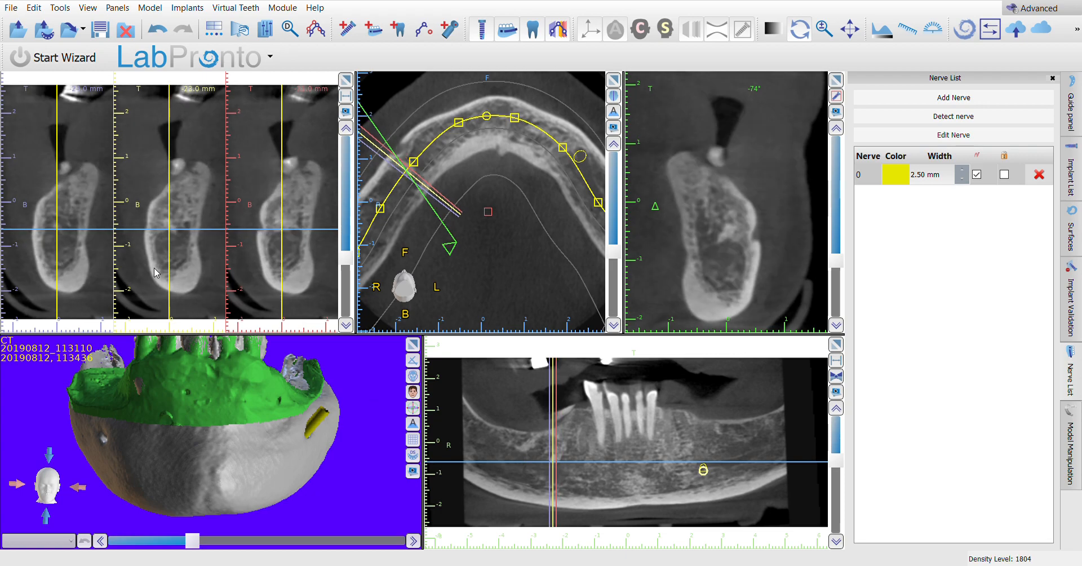
scroll(157, 273, "up", 1)
scroll(157, 272, "up", 1)
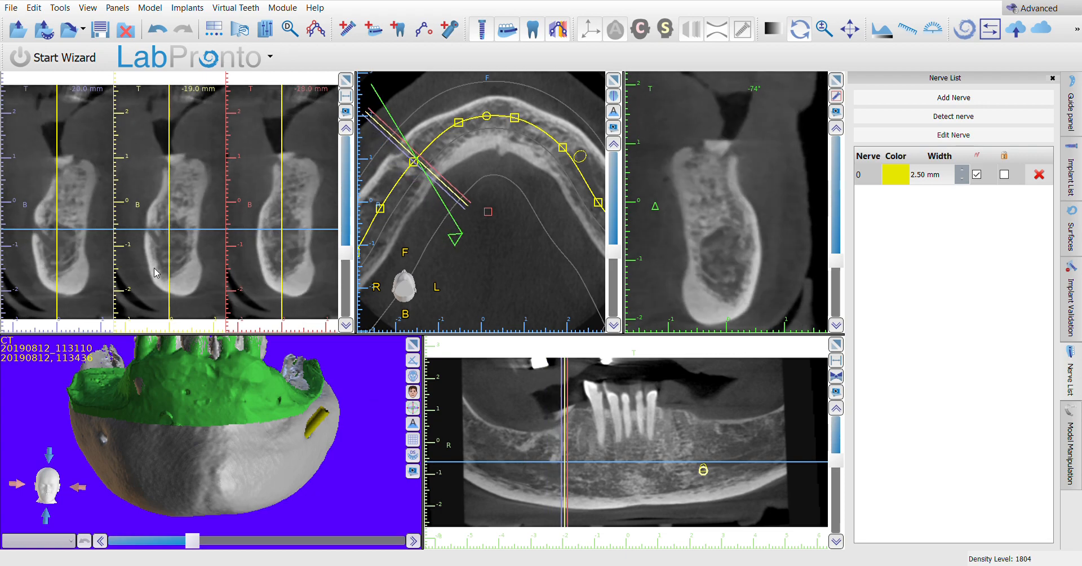
right_click_drag(180, 229, 168, 302)
mouse_move(167, 302)
middle_mouse_down()
mouse_move(188, 298)
mouse_move(156, 289)
middle_mouse_up()
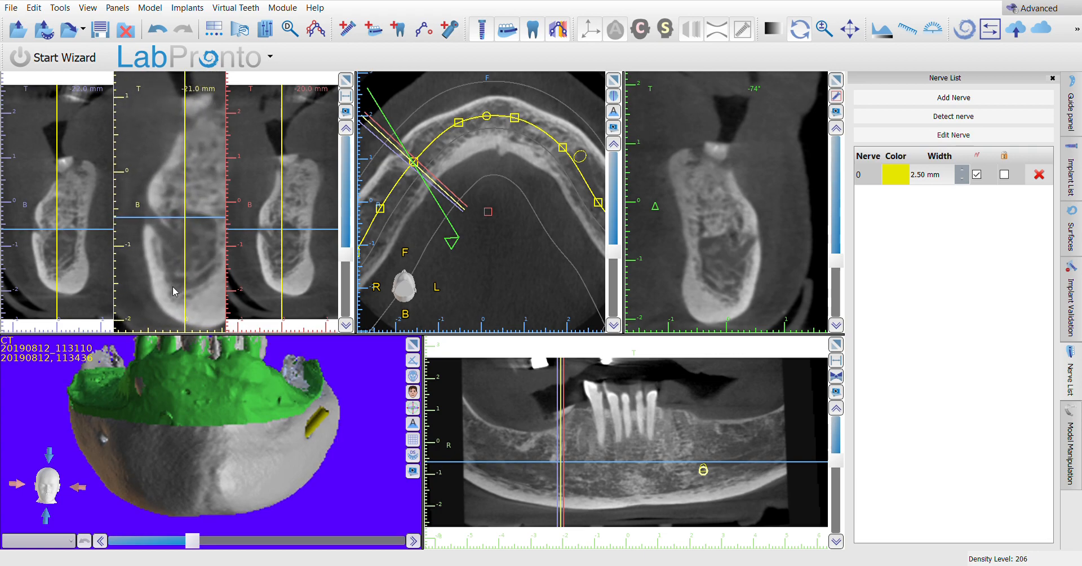
left_click(969, 101)
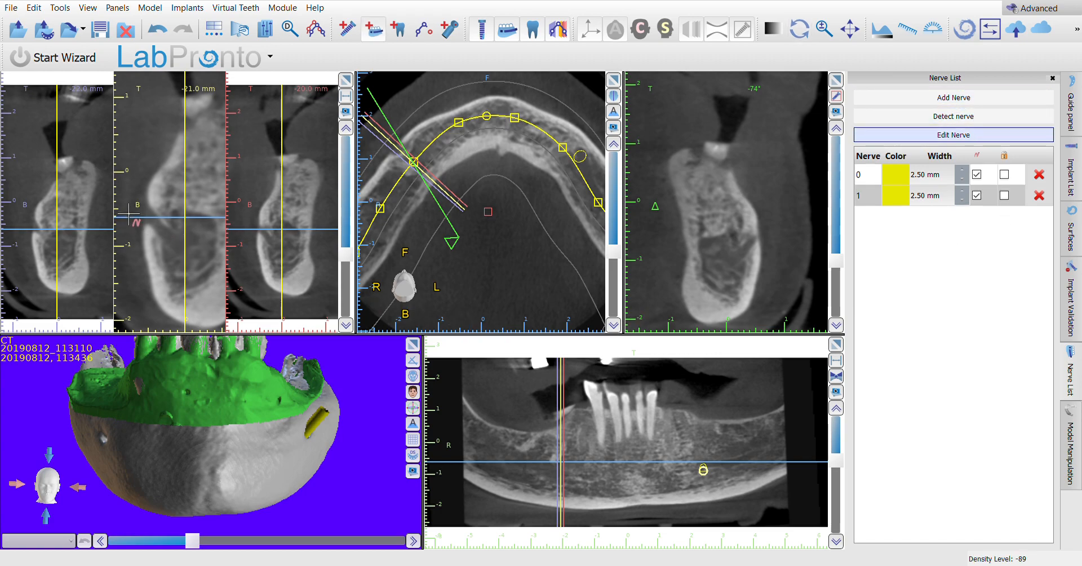
left_click(124, 184)
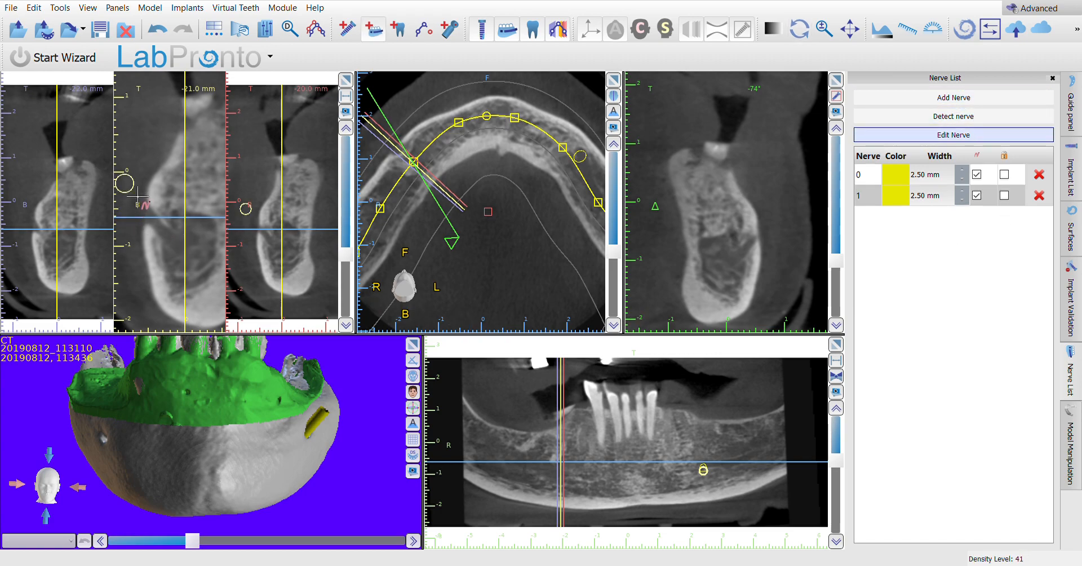
left_click(196, 262)
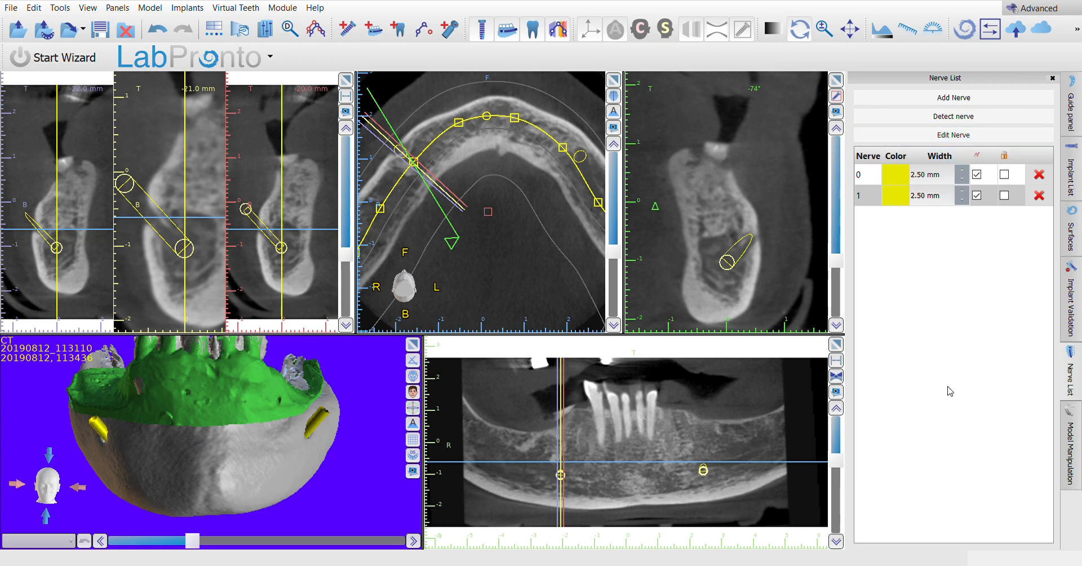
left_click_drag(286, 427, 189, 447)
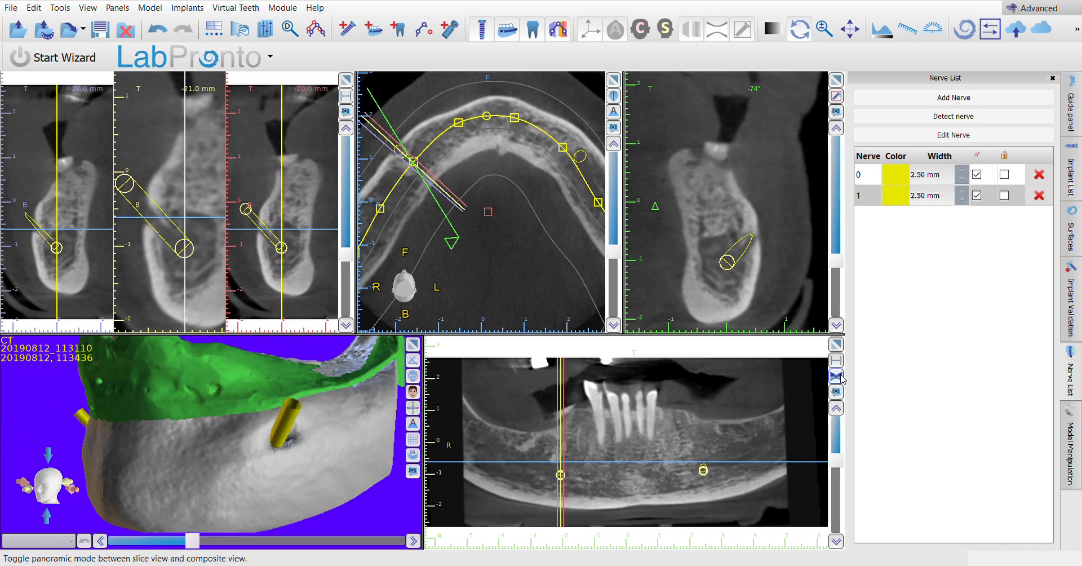
- Maximize the panoramic view, move to the slice showing the left nerve canal, and hide the slice position lines
left_click(835, 345)
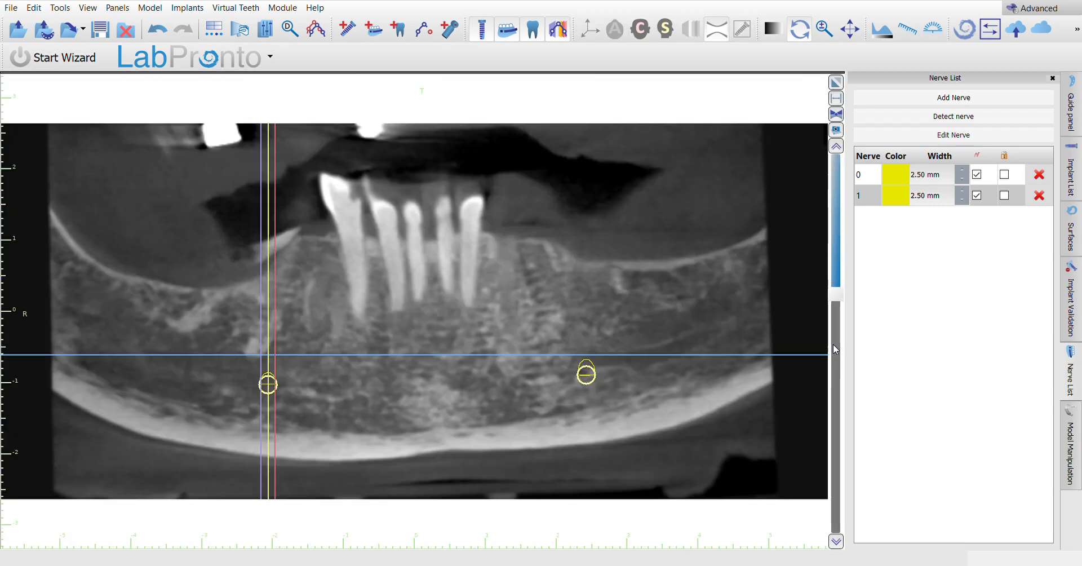
left_click_drag(838, 295, 839, 277)
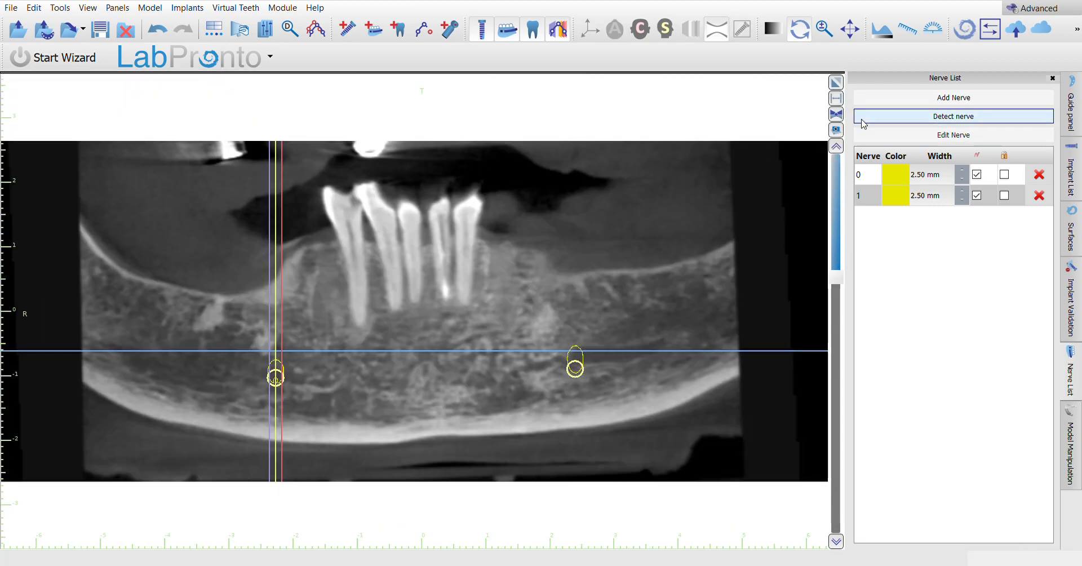
left_click(837, 147)
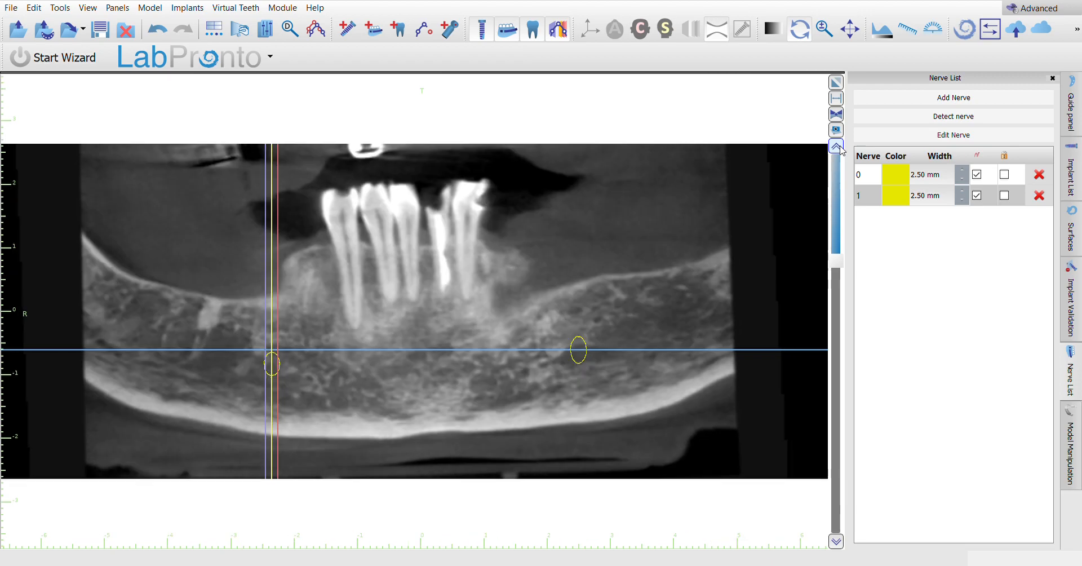
left_click(837, 542)
left_click(836, 542)
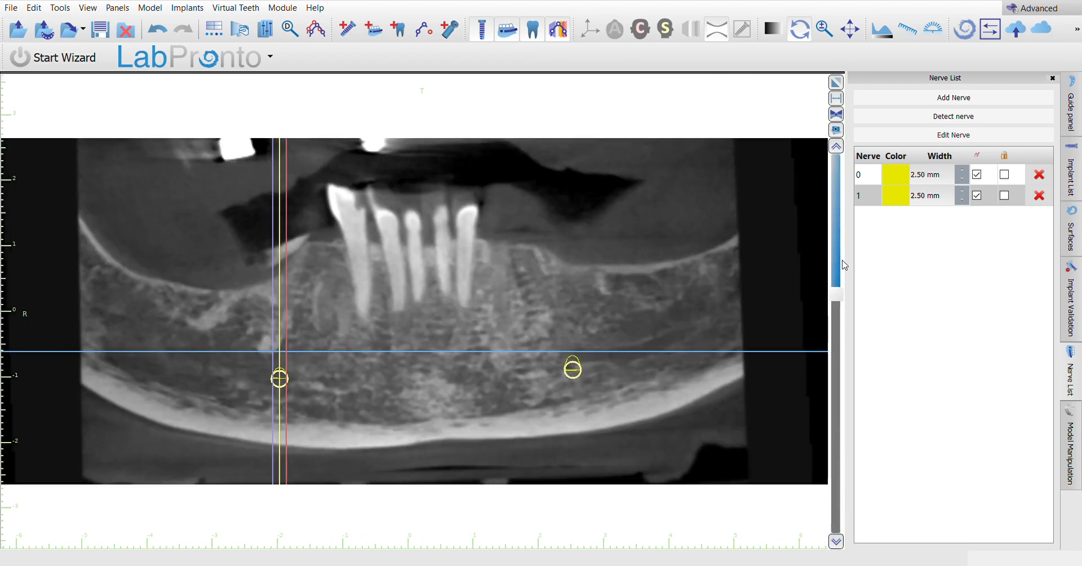
left_click(837, 146)
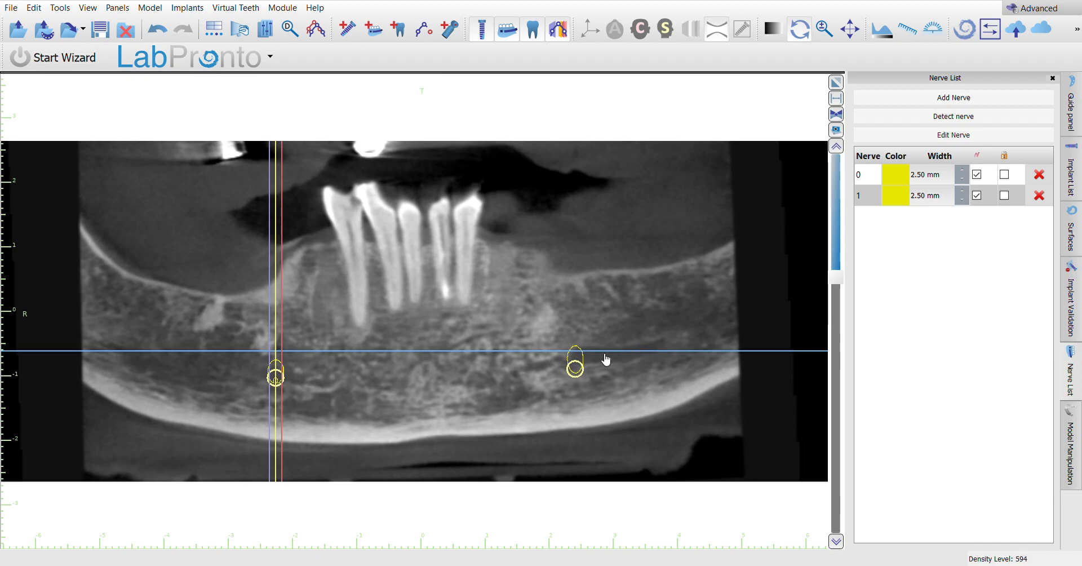
left_click(558, 29)
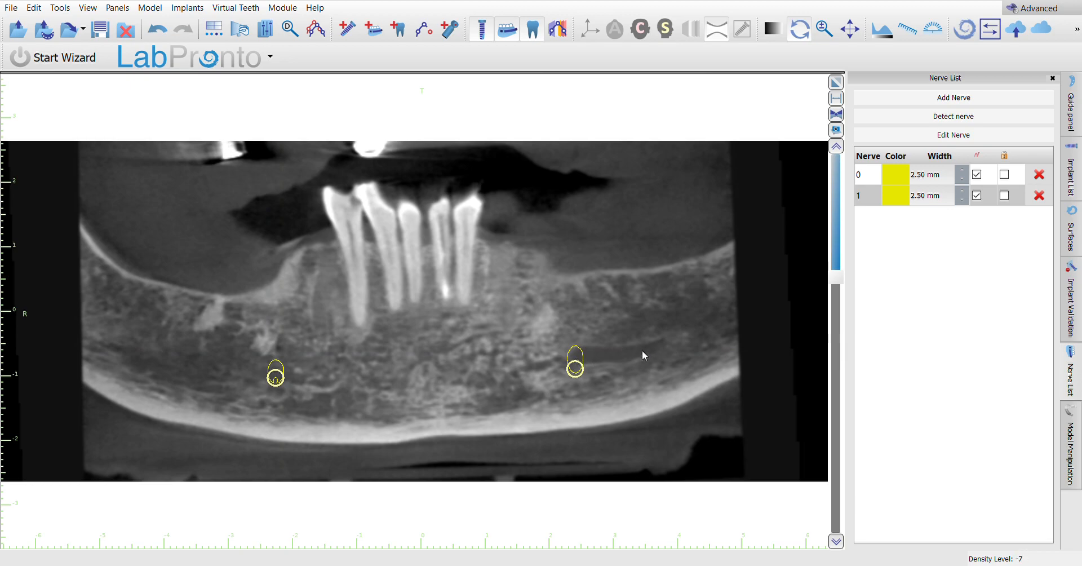
- Add a nerve and place five points along the left canal, starting at the mental foramen, on the panoramic slice
left_click(947, 100)
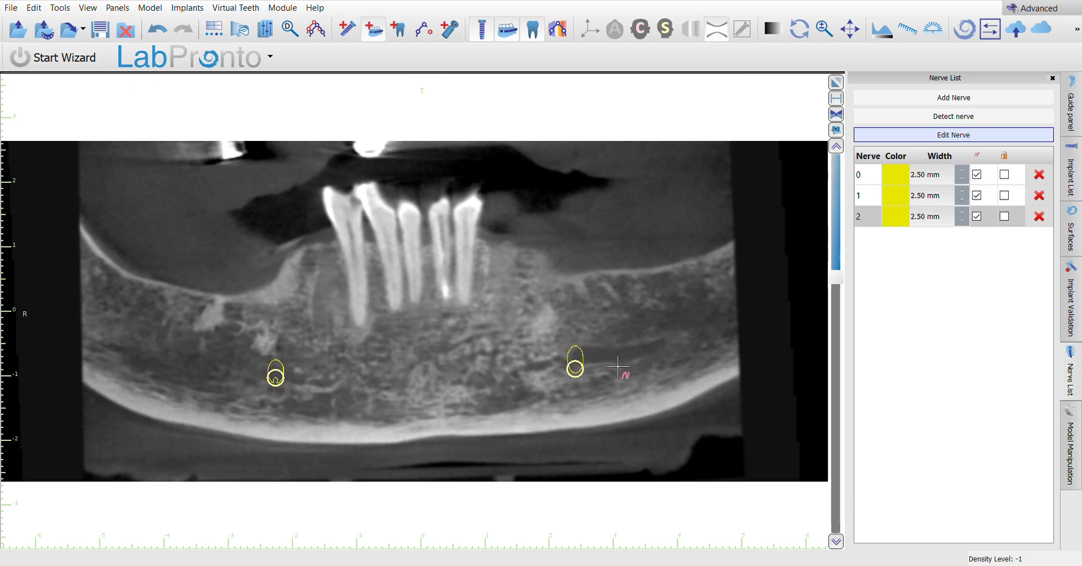
left_click(591, 373)
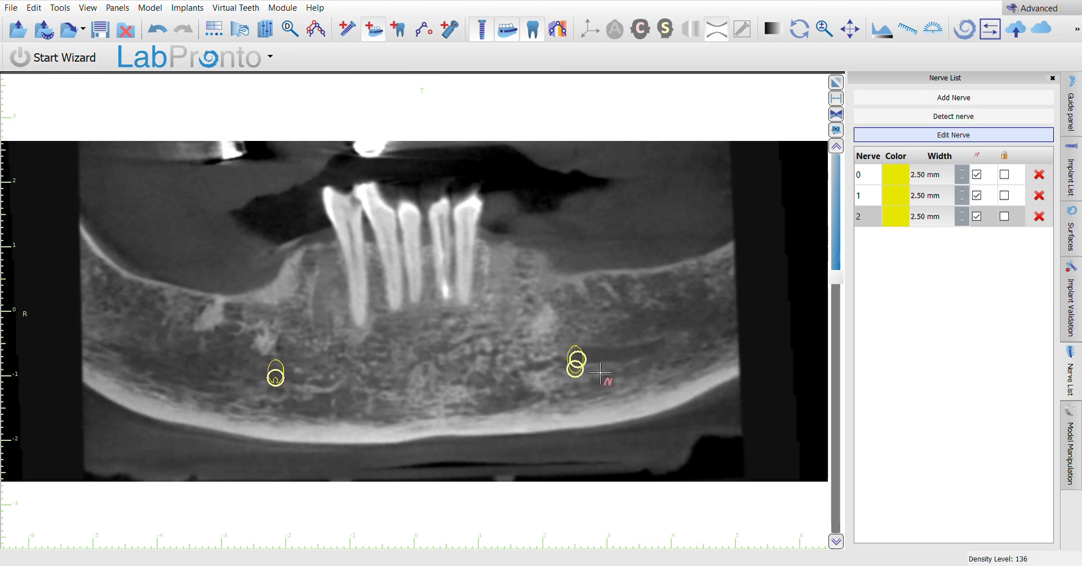
left_click(608, 370)
left_click(613, 355)
left_click(631, 352)
left_click(654, 346)
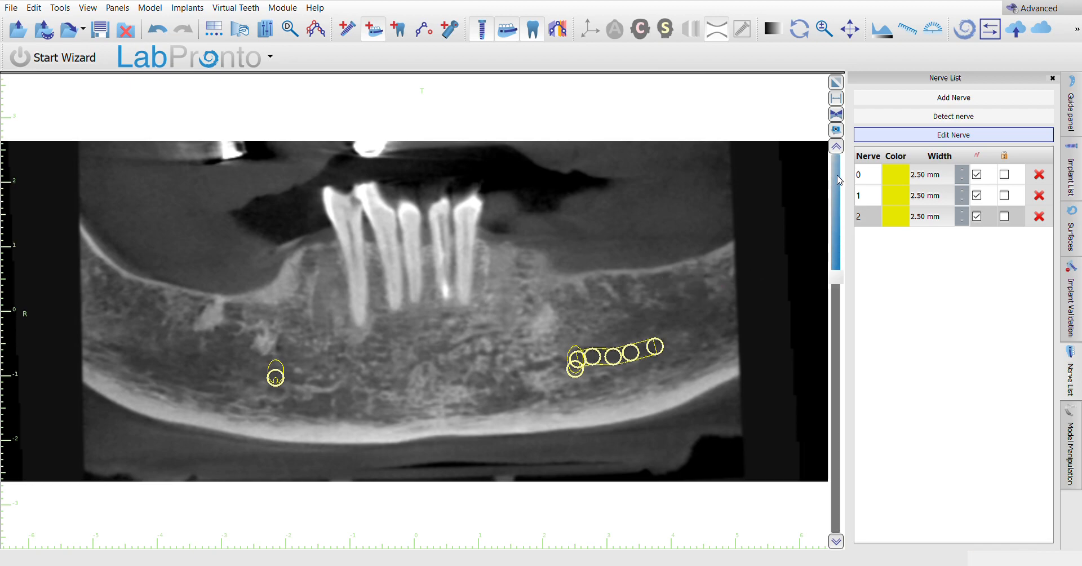
- Extend the left nerve with four more points up to the rear end of the canal across deeper panoramic slices, and finish editing it
left_click(836, 149)
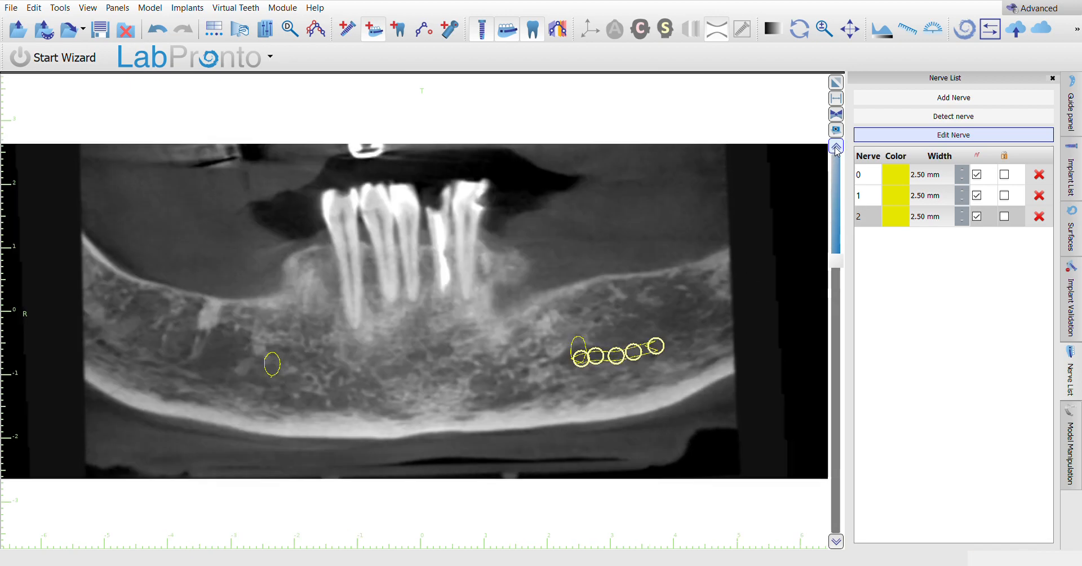
left_click(837, 149)
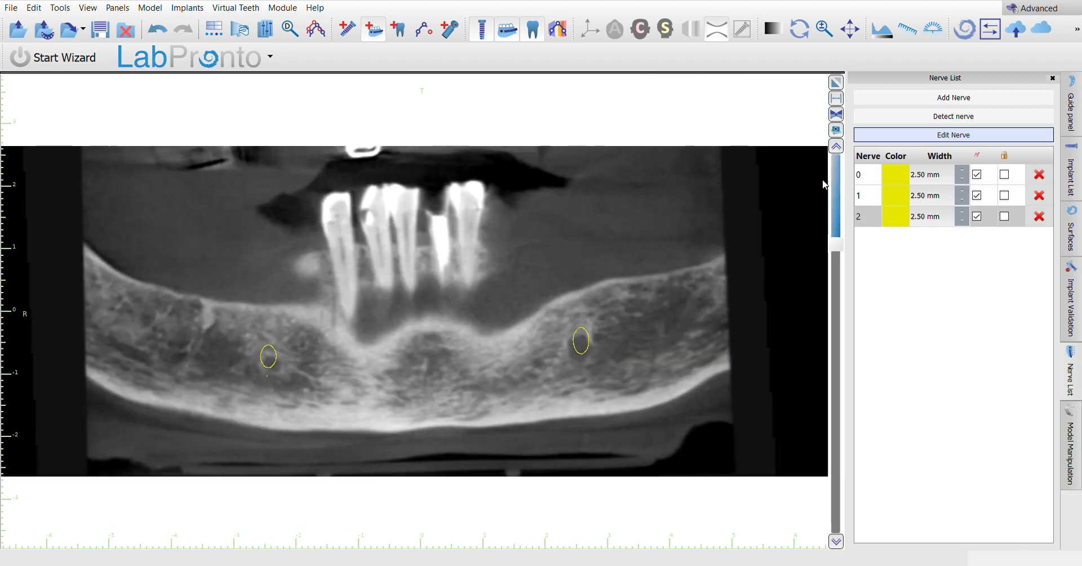
left_click(839, 542)
left_click(838, 542)
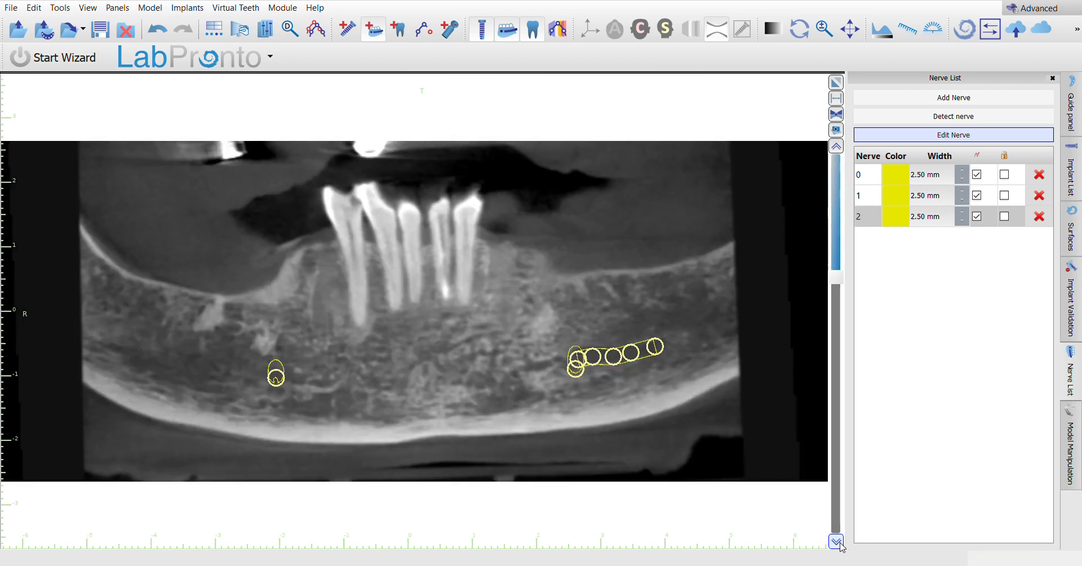
left_click(838, 543)
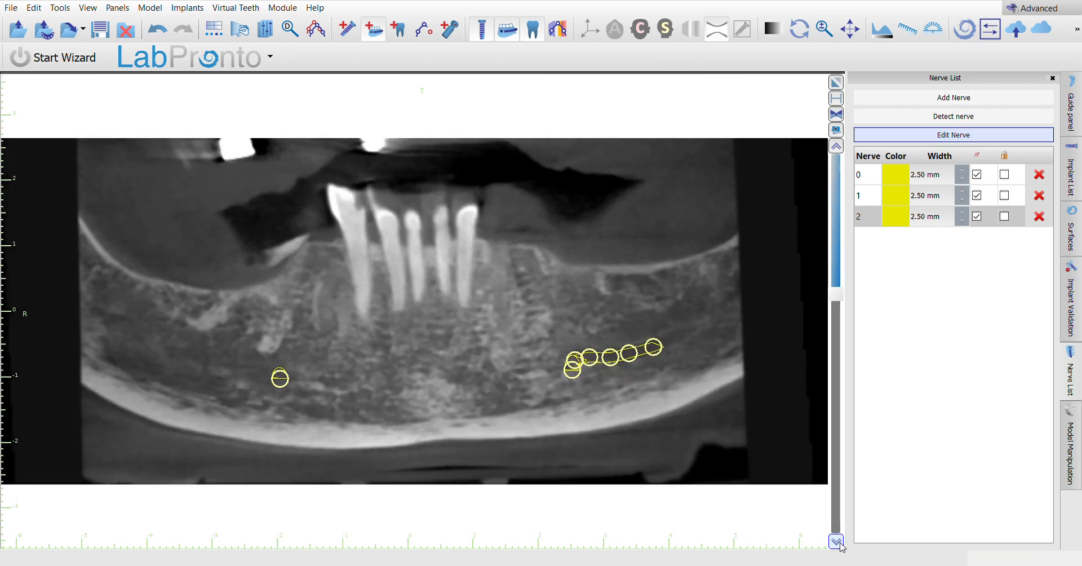
left_click(838, 542)
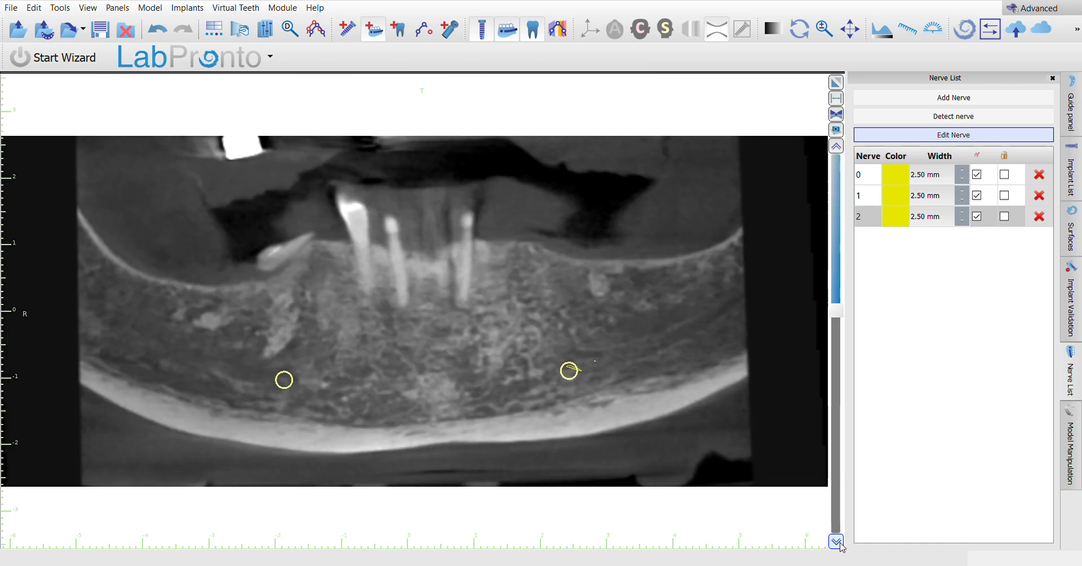
left_click(836, 150)
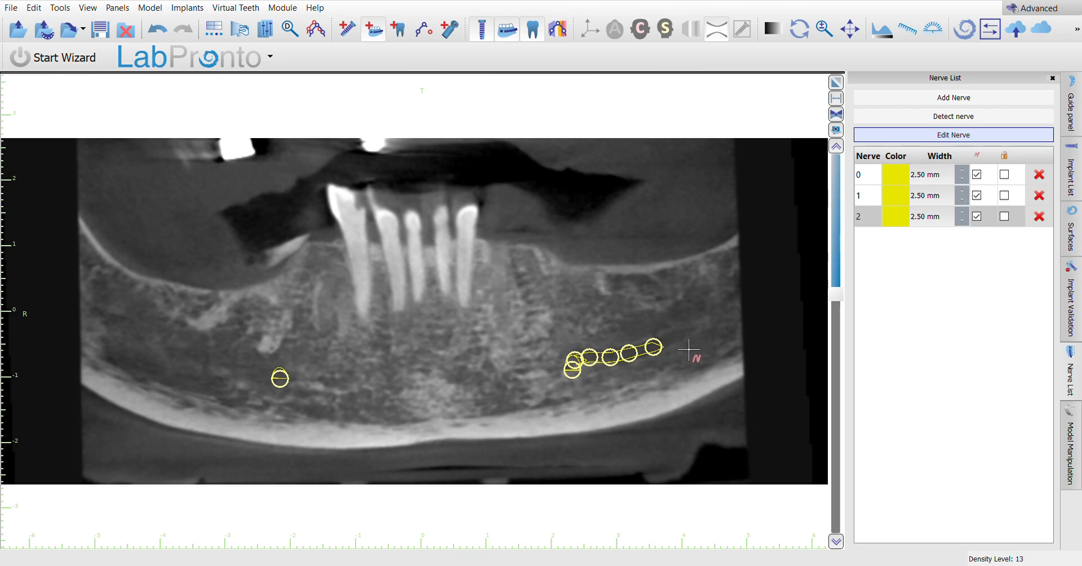
left_click(699, 345)
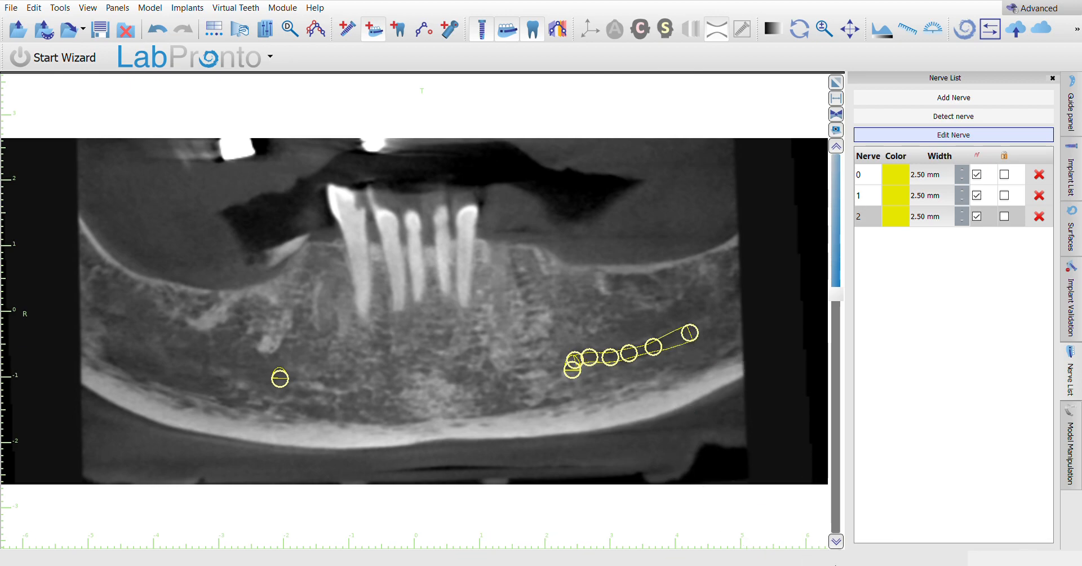
left_click(837, 541)
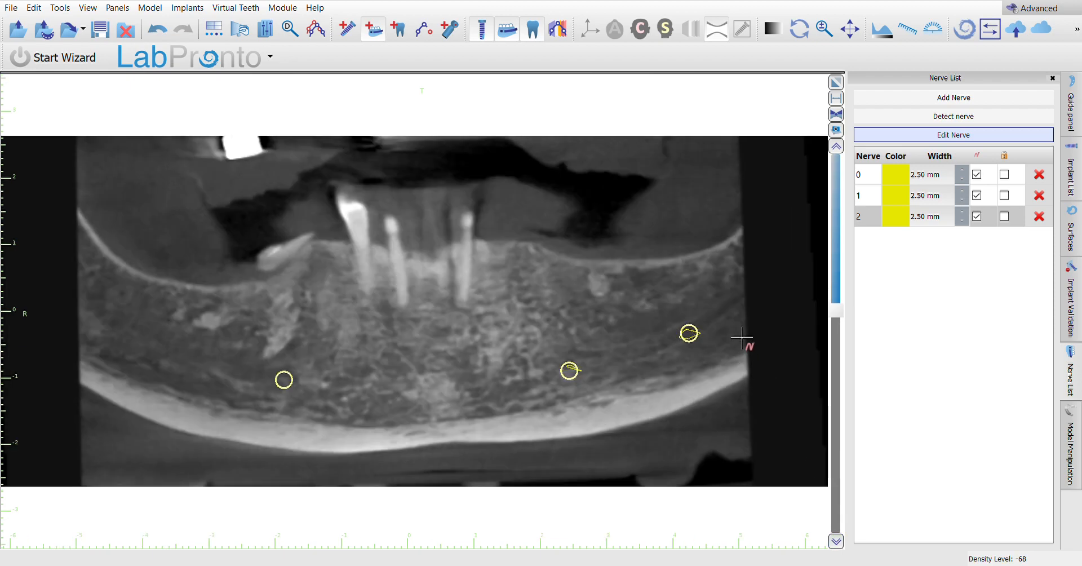
left_click(722, 335)
left_click(742, 317)
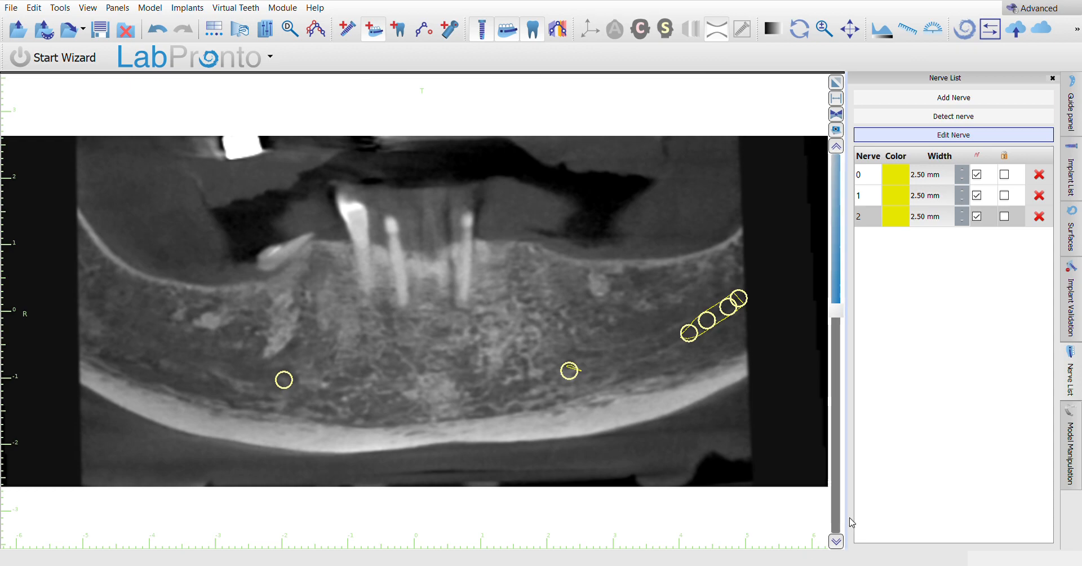
left_click(947, 136)
- Check the course of the traced left nerve across the neighbouring panoramic slices
left_click(842, 545)
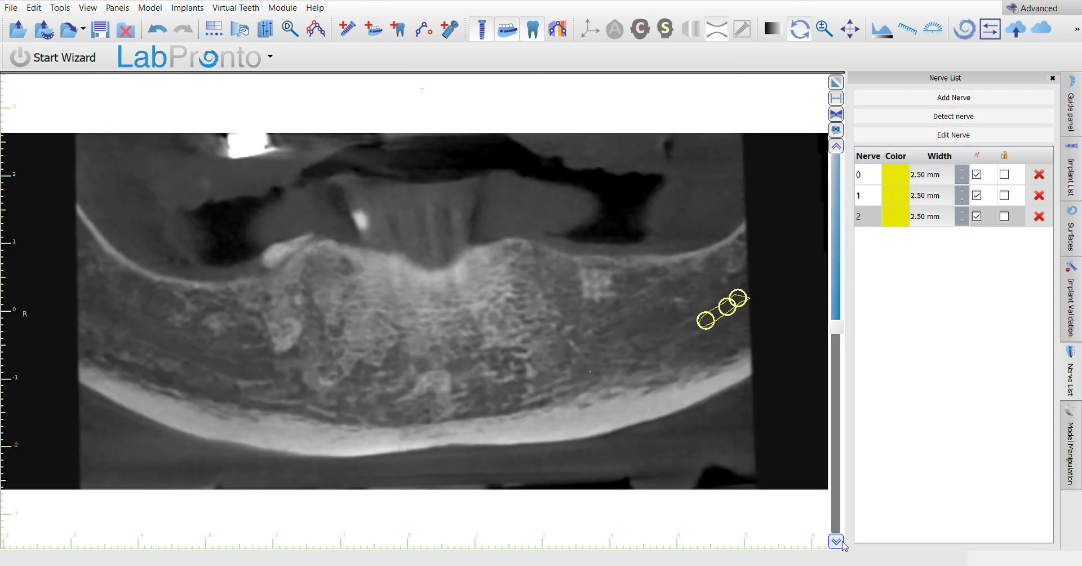
left_click(836, 146)
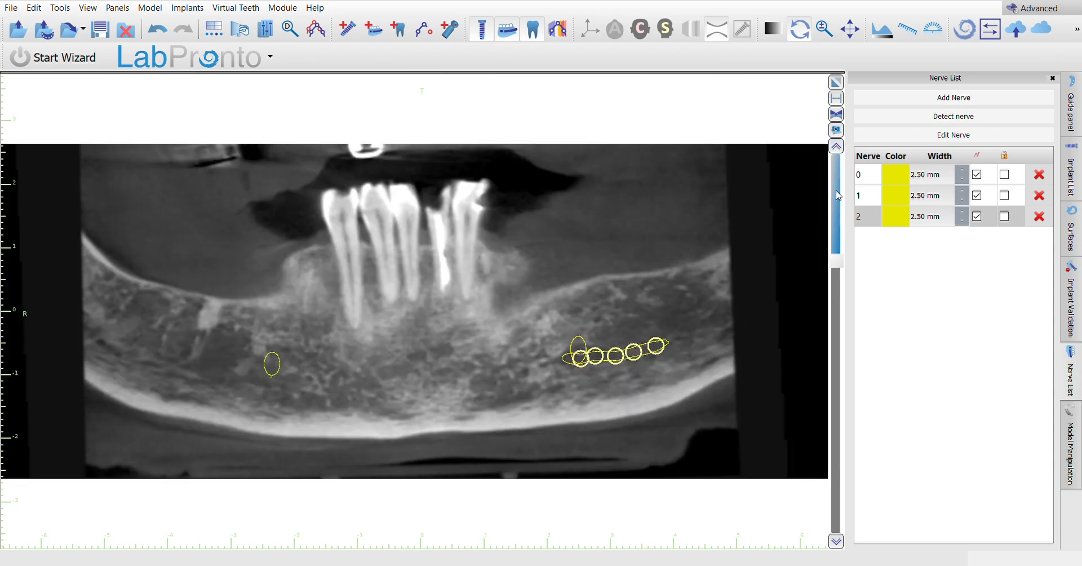
left_click(836, 542)
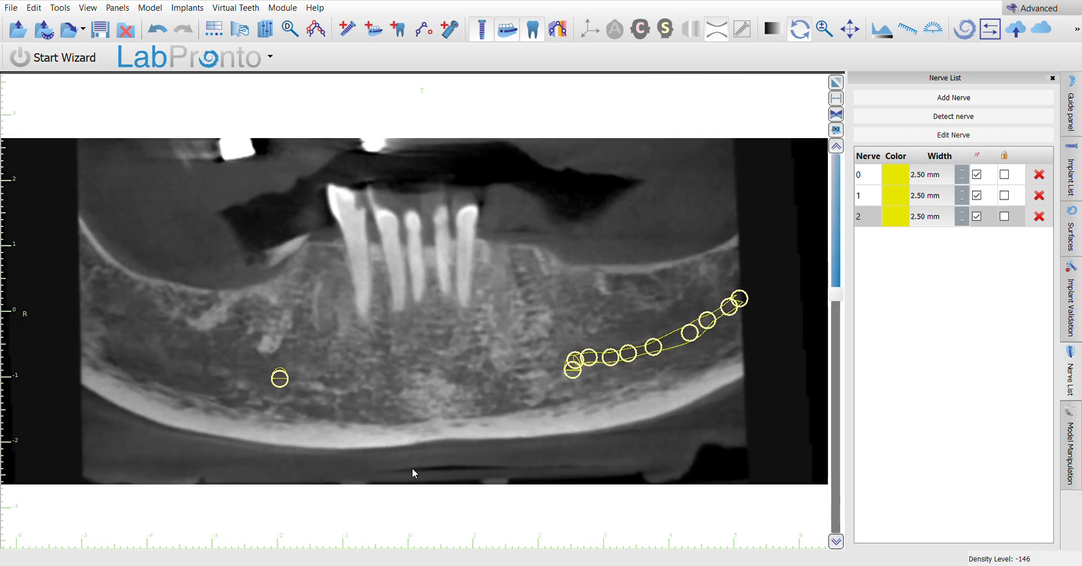
- Add another nerve on the slice showing the right canal and place three points running backwards from the right mental foramen
scroll(304, 381, "down", 3)
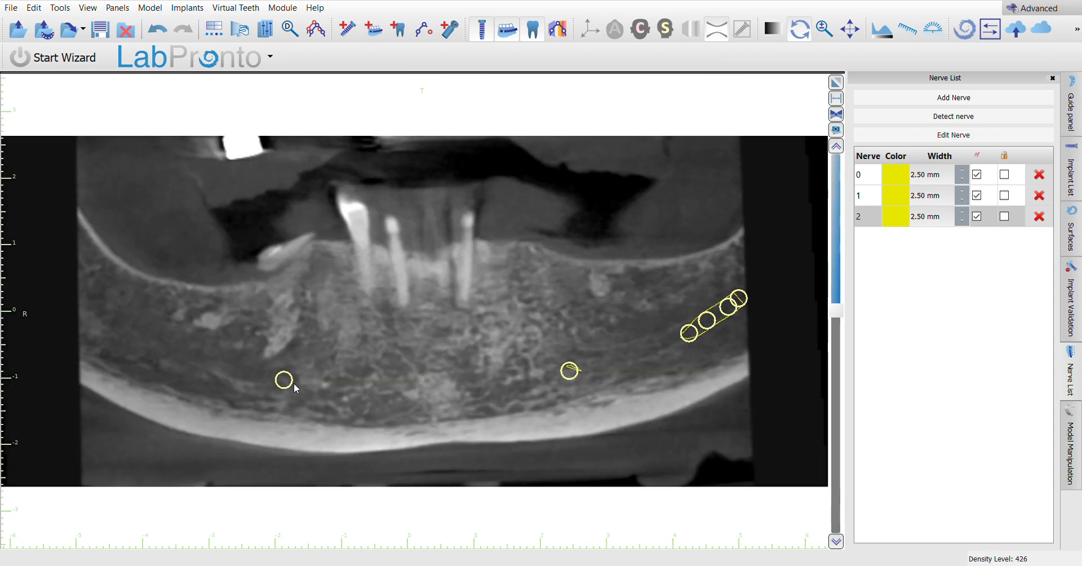
scroll(293, 383, "up", 2)
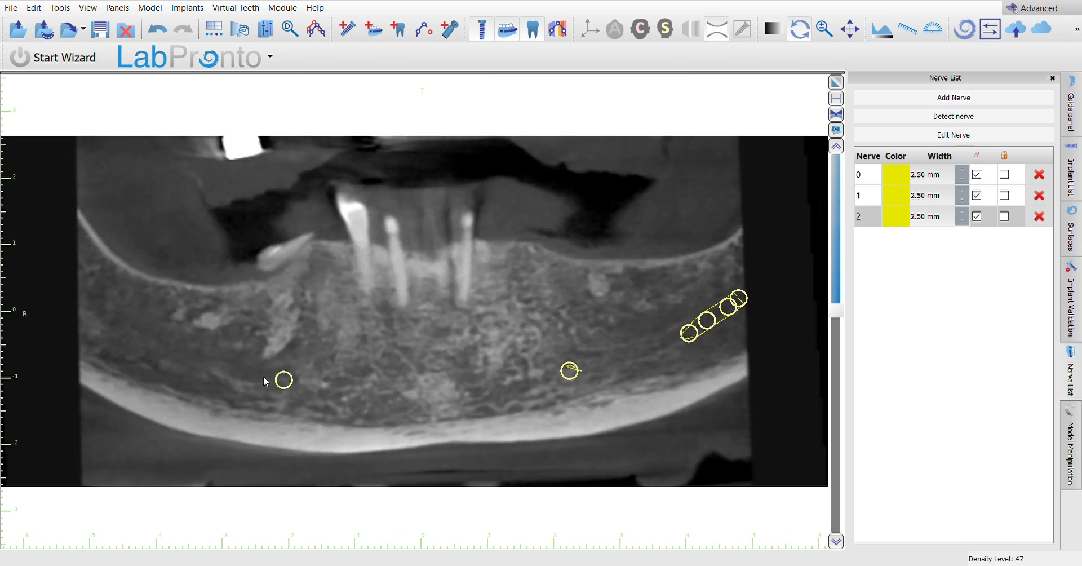
left_click(959, 99)
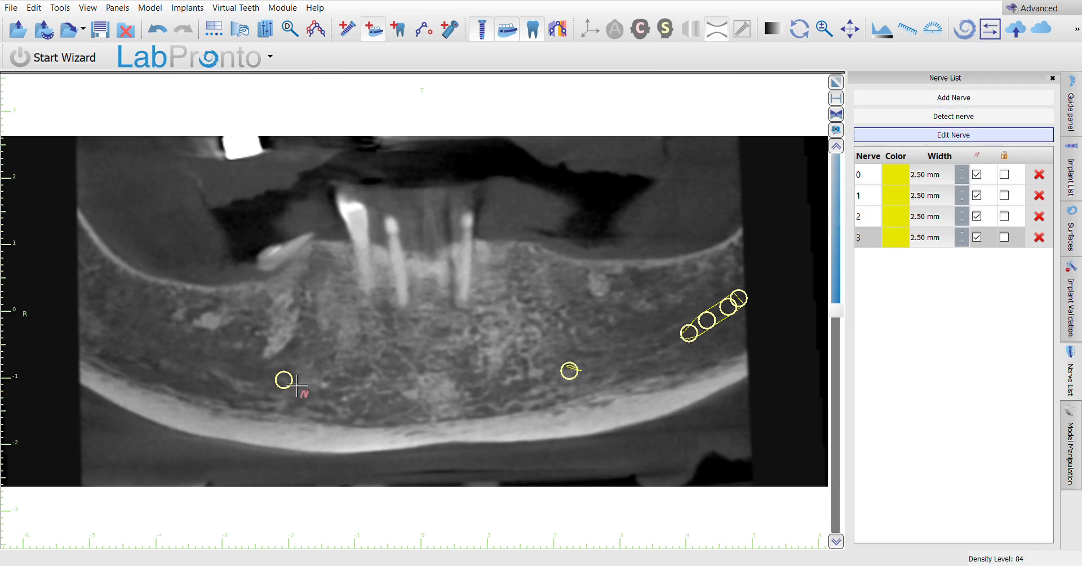
left_click(276, 371)
left_click(247, 372)
left_click(215, 367)
- Continue the right nerve with four more points rising along the canal on the next deeper panoramic slice, and finish editing it
left_click(837, 543)
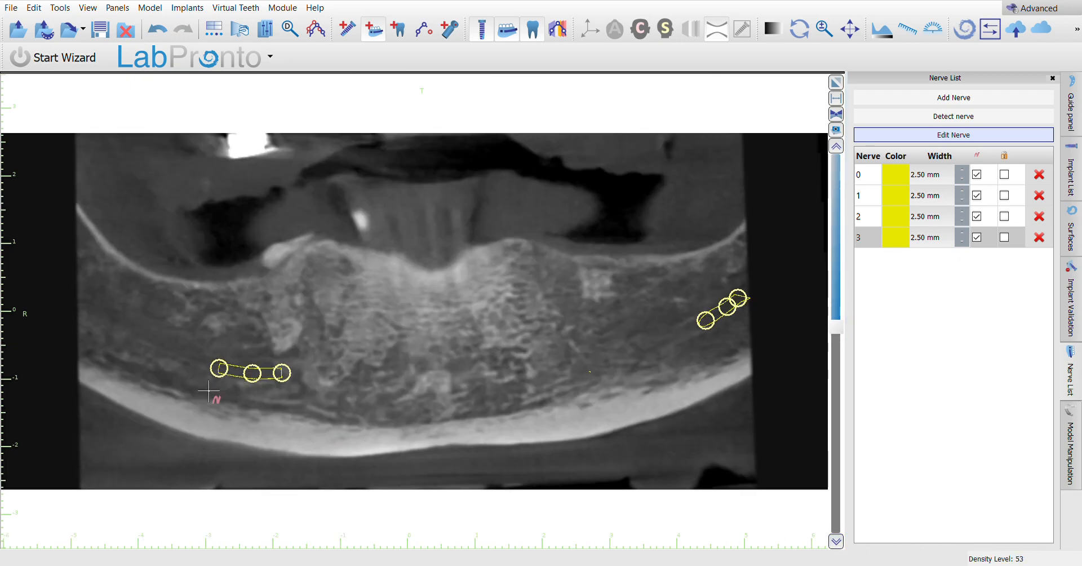
left_click(198, 357)
left_click(170, 345)
left_click(142, 329)
left_click(114, 315)
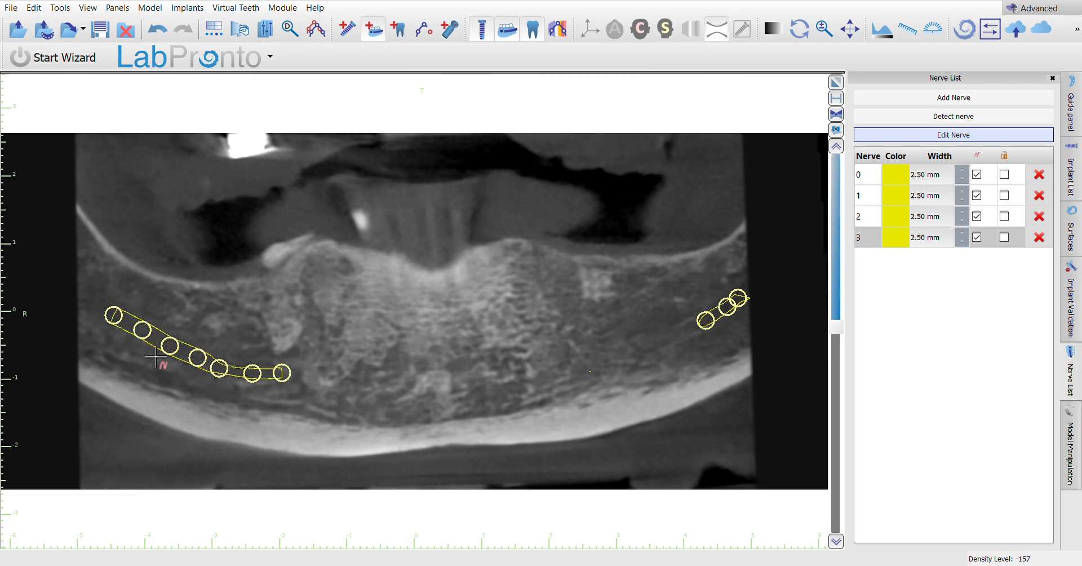
left_click(837, 543)
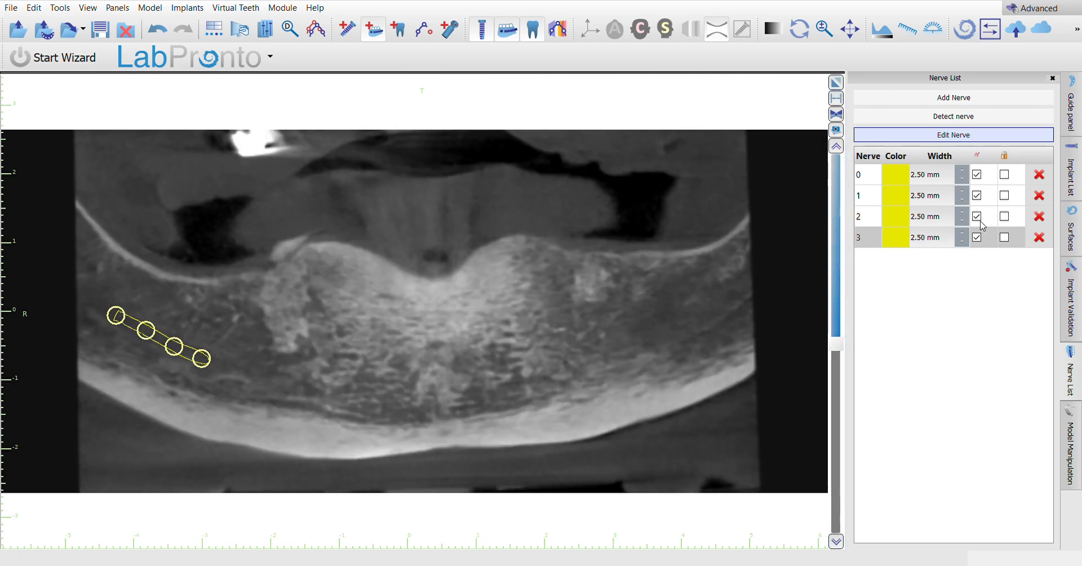
left_click(963, 135)
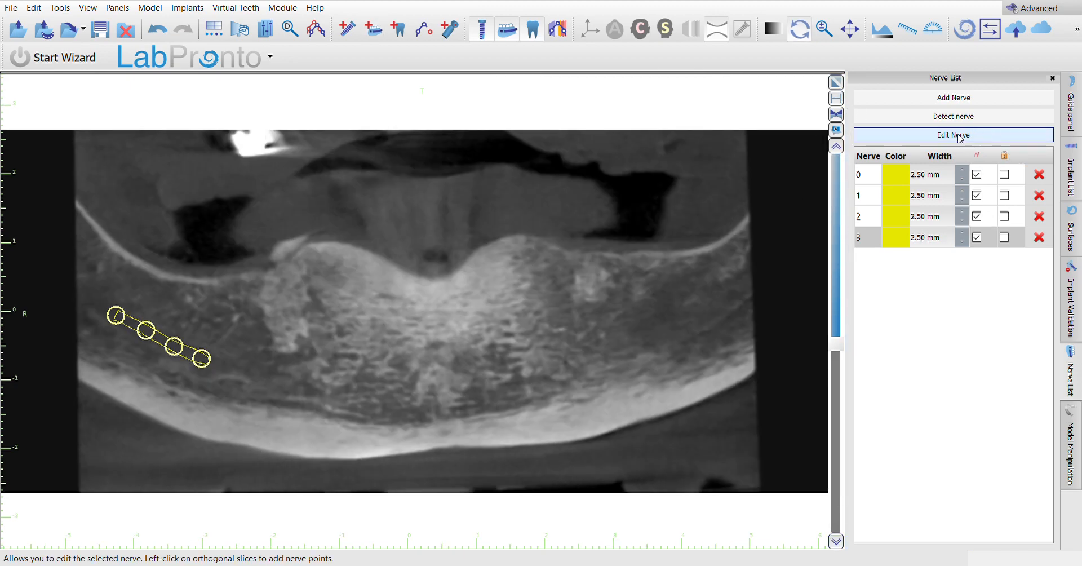
- Maximize the 3D model view, raise the bone surface threshold until most bone disappears, and inspect the traced nerves
left_click(836, 141)
left_click_drag(232, 458, 379, 394)
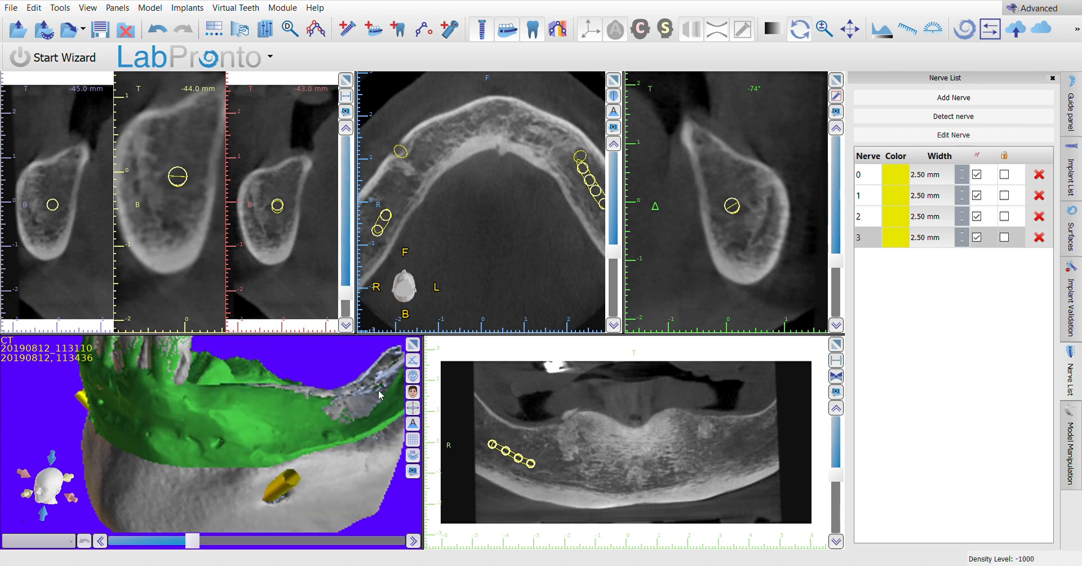
left_click(413, 344)
right_click_drag(569, 263, 412, 498)
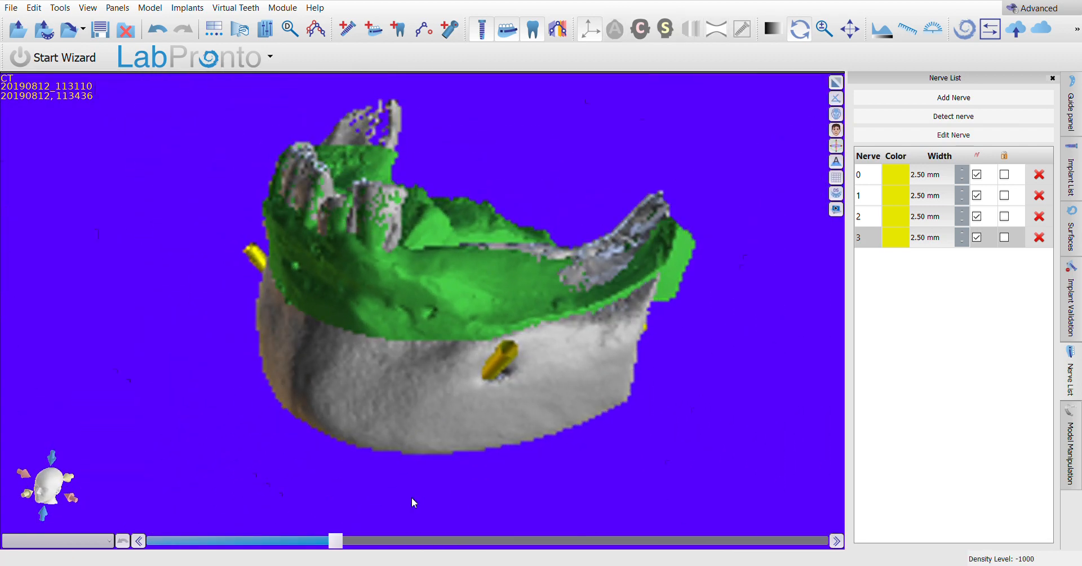
left_click_drag(336, 541, 523, 545)
left_click_drag(646, 430, 491, 349)
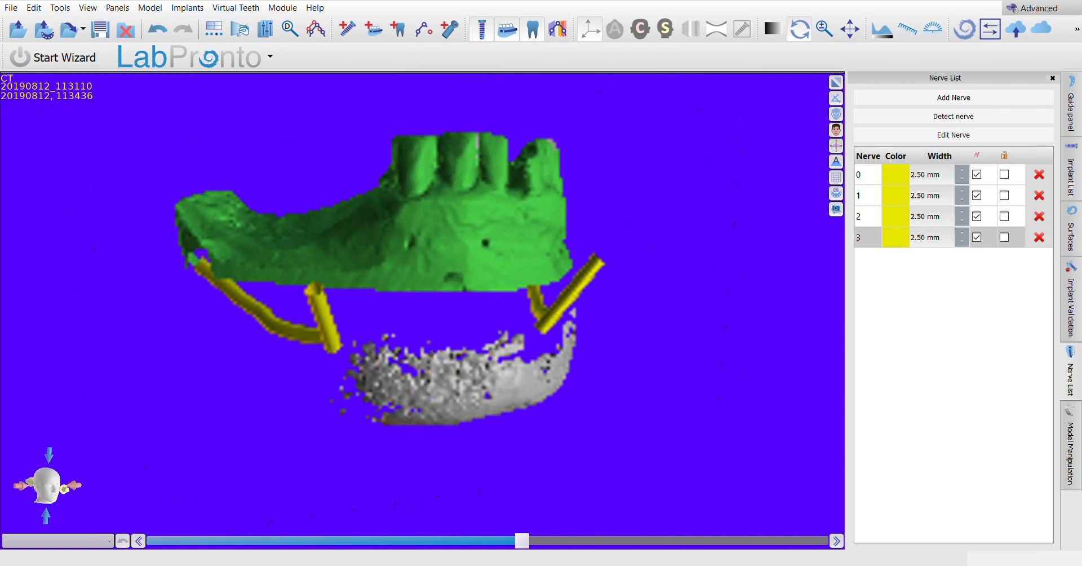
- Hide the Pat STL surface so that only the CT surface and the nerves are shown in the 3D model
left_click(1072, 234)
left_click(965, 133)
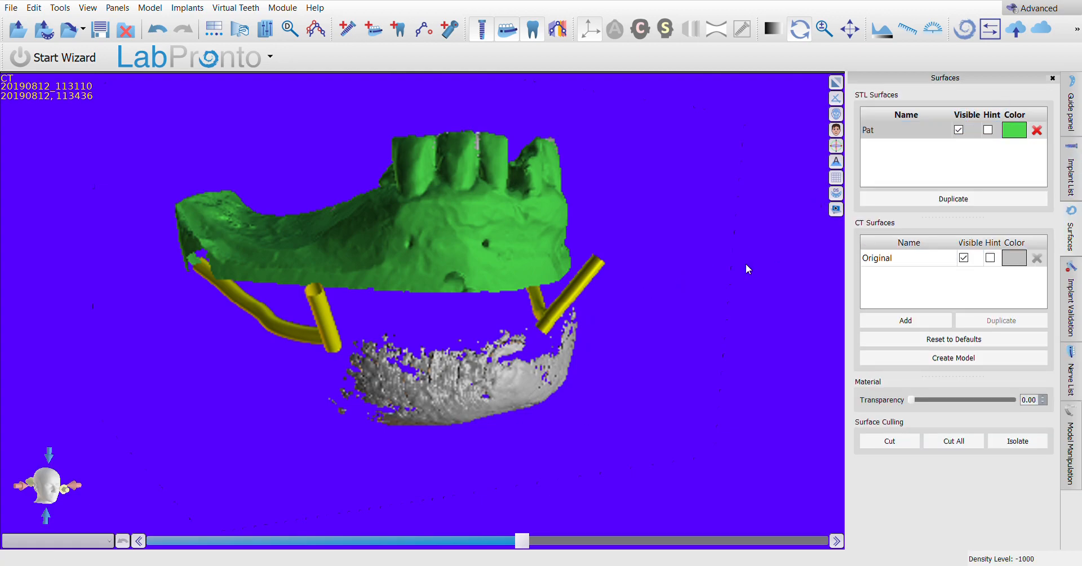
left_click(960, 131)
left_click_drag(733, 265, 766, 326)
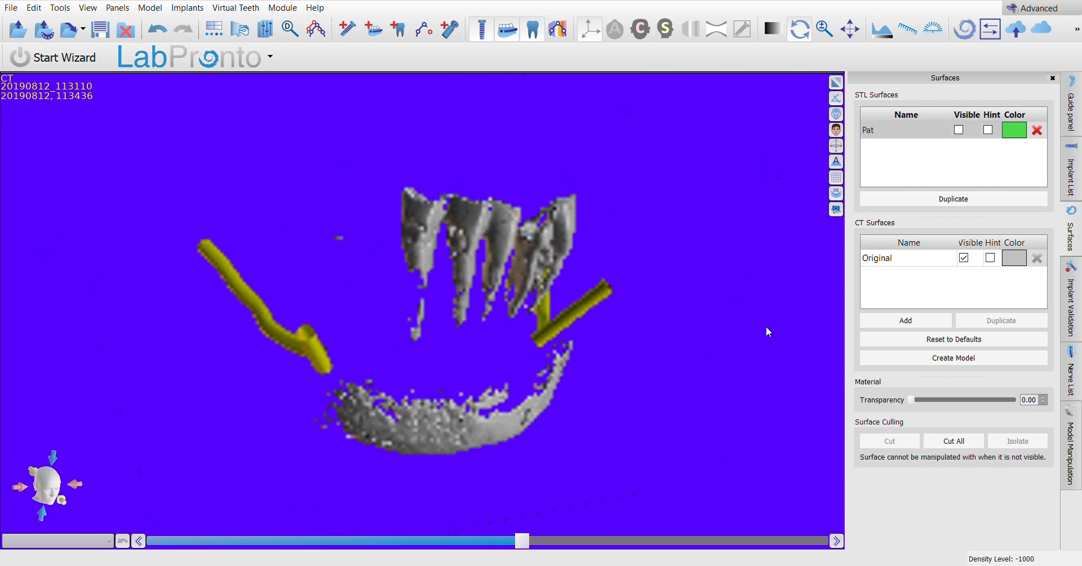
- Lower the bone surface's minimum threshold to 309 and view the nerve exits at both mental foramina from the front
left_click_drag(521, 543, 313, 542)
left_click_drag(439, 421, 577, 378)
left_click_drag(405, 418, 308, 516)
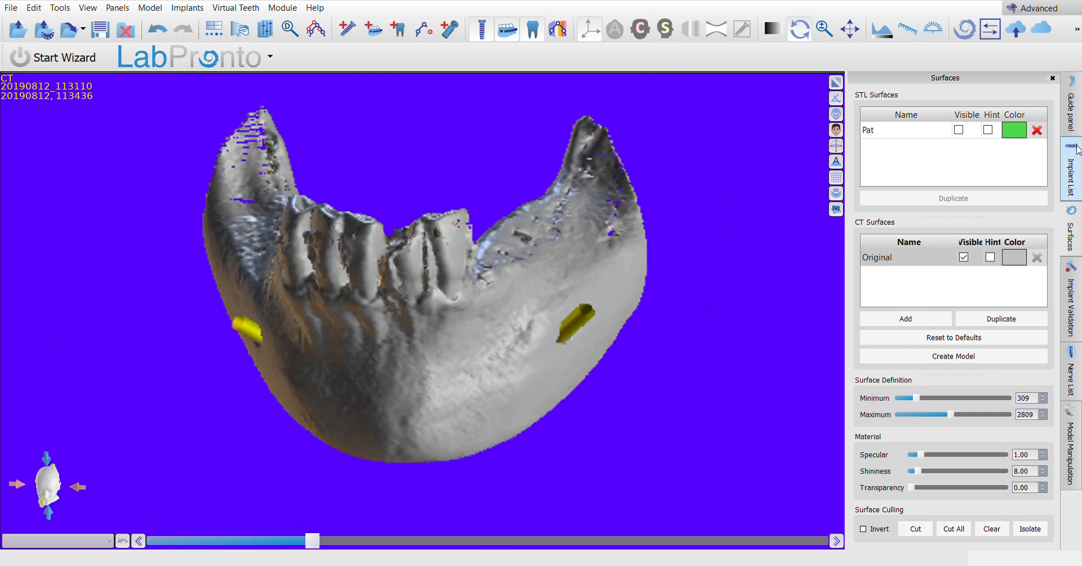